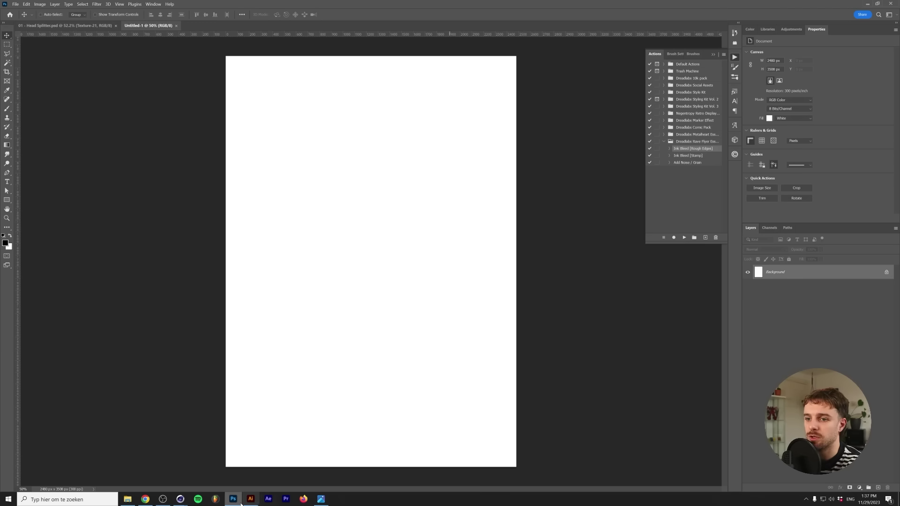
Switch to the Smiley Builder in Illustrator and start a new blank print document.
{"action": "left_click", "coordinate": [251, 499]}
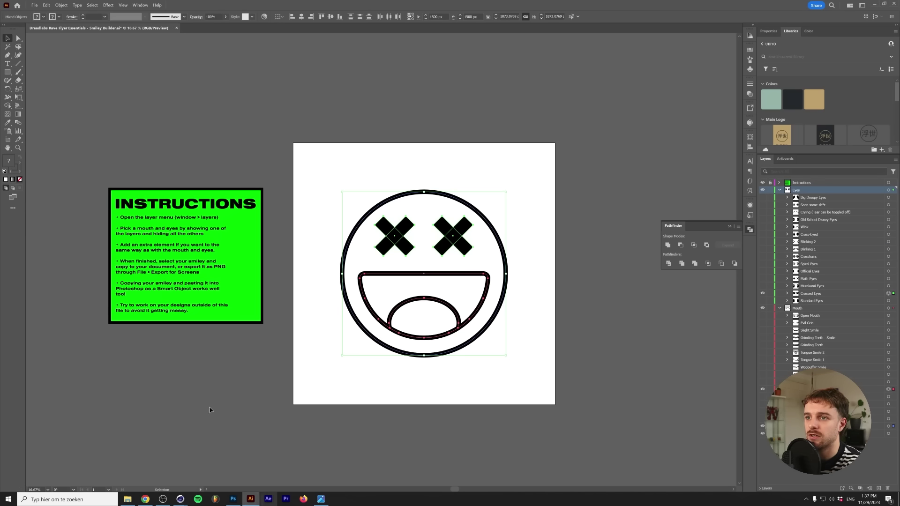
{"action": "left_click", "coordinate": [34, 5]}
{"action": "left_click", "coordinate": [47, 14]}
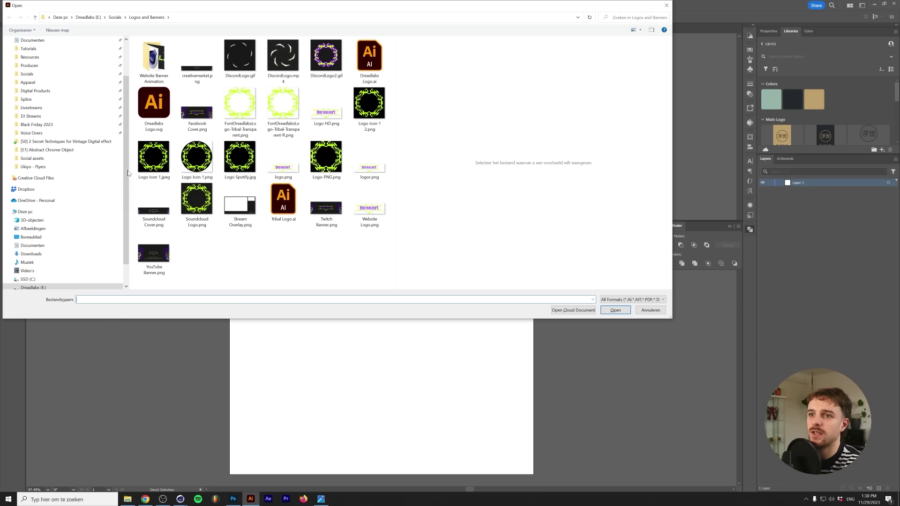
{"action": "scroll", "coordinate": [47, 188], "scroll_direction": "up", "scroll_amount": 2}
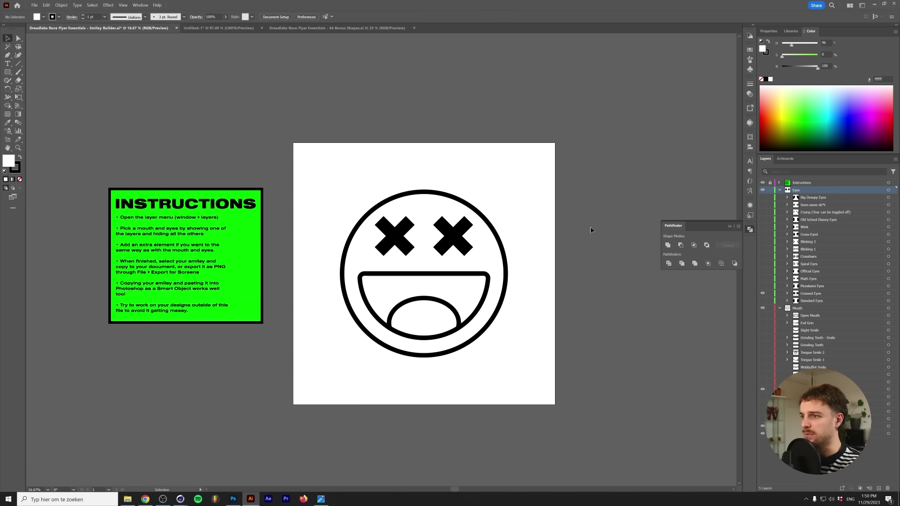
Give the smiley Murakami eyes instead of X eyes, keep the open grin, and add concentric rings.
{"action": "left_click", "coordinate": [763, 286]}
{"action": "left_click", "coordinate": [762, 294]}
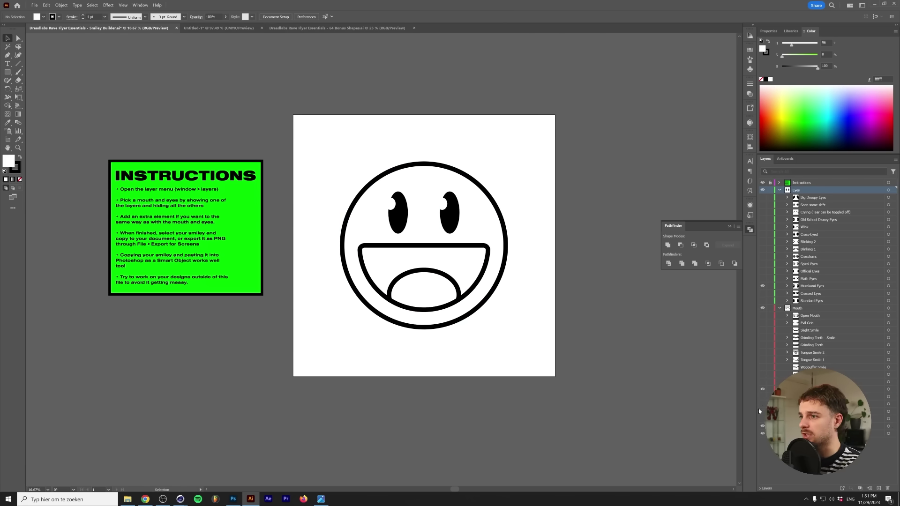
{"action": "left_click", "coordinate": [763, 390]}
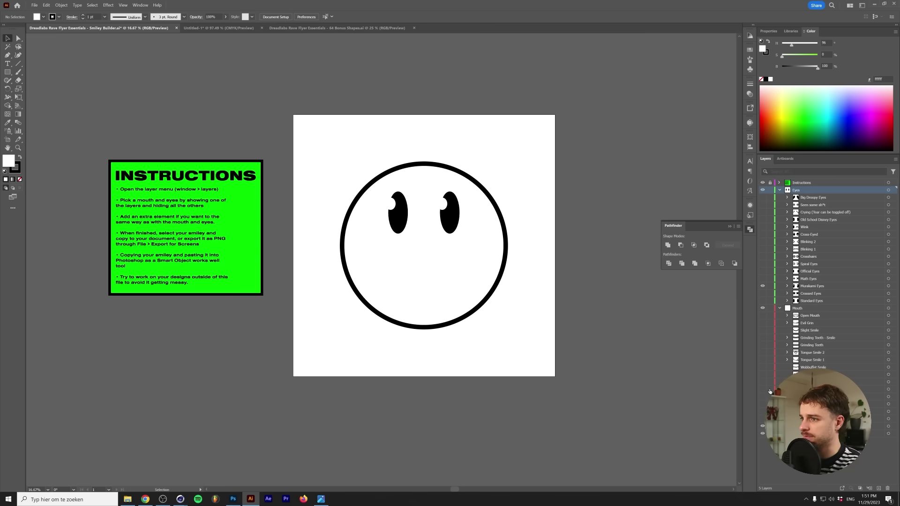
{"action": "left_click", "coordinate": [763, 382]}
{"action": "left_click", "coordinate": [762, 441]}
{"action": "left_click", "coordinate": [762, 442]}
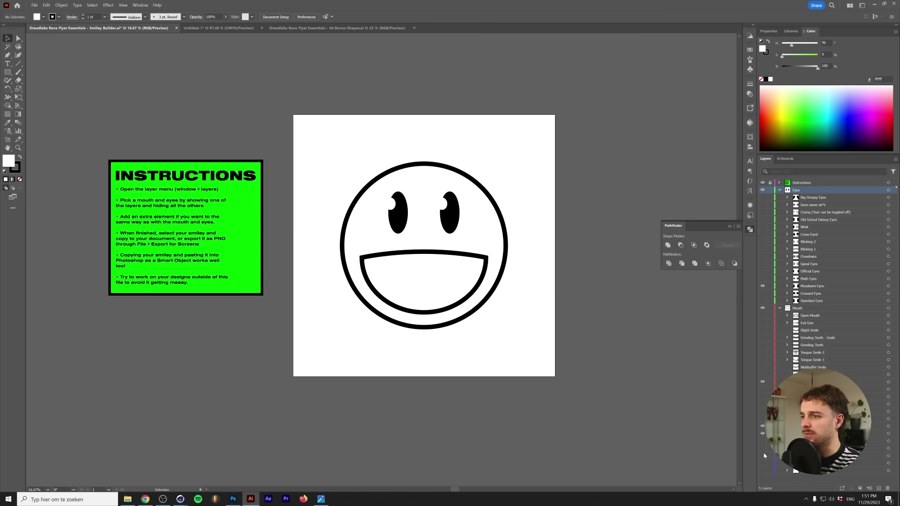
{"action": "left_click", "coordinate": [763, 456]}
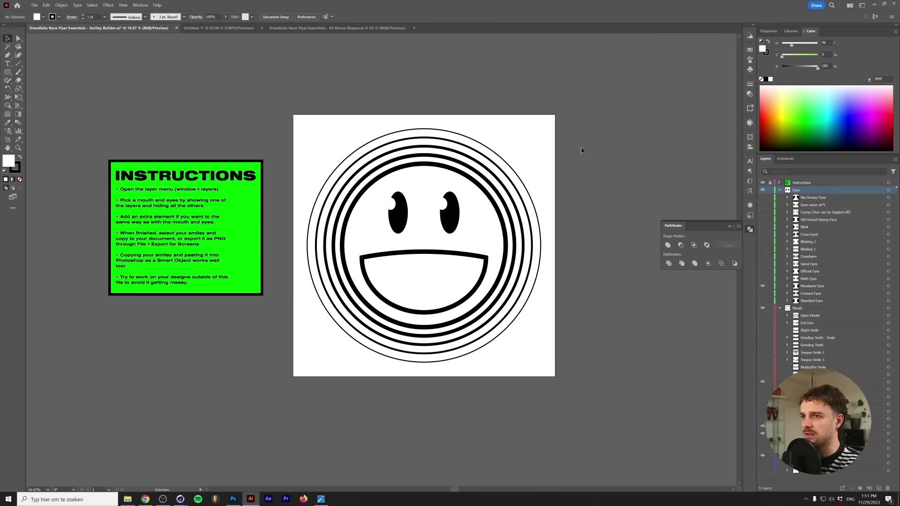
Copy the smiley into Untitled-1 and unite its parts into one shape.
{"action": "left_click_drag", "start_coordinate": [582, 148], "coordinate": [375, 277]}
{"action": "key", "text": "ctrl+c"}
{"action": "left_click", "coordinate": [219, 28]}
{"action": "key", "text": "ctrl+v"}
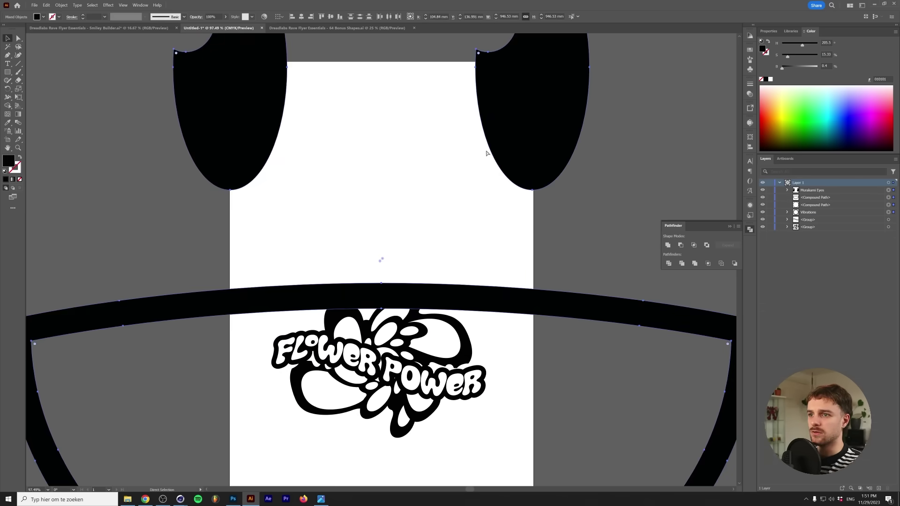
{"action": "left_click", "coordinate": [669, 246]}
{"action": "scroll", "coordinate": [553, 241], "scroll_direction": "down", "scroll_amount": 6}
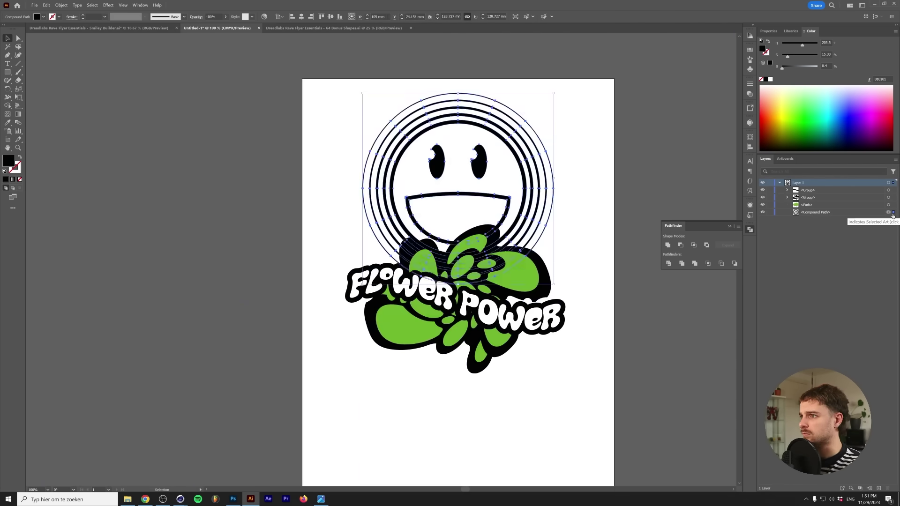
{"action": "key", "text": "ctrl+o"}
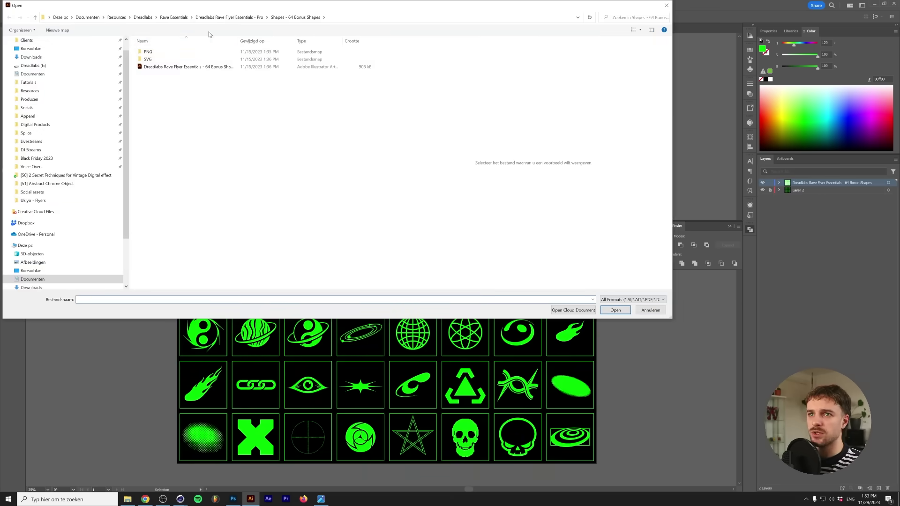
Open the Discs and Dartboards file, search fonts for 'arabes', and grab the scalloped flower disc.
{"action": "left_click", "coordinate": [230, 17]}
{"action": "double_click", "coordinate": [193, 67]}
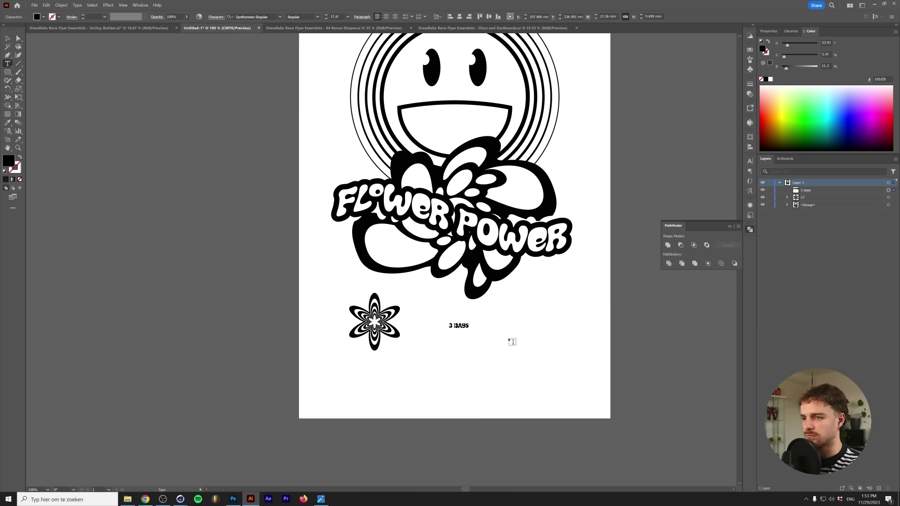
{"action": "type", "text": "arabes"}
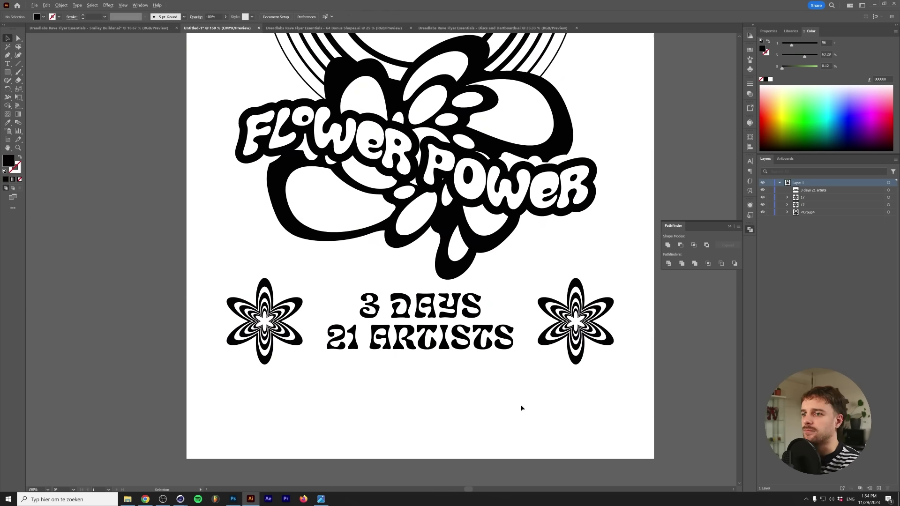
{"action": "left_click", "coordinate": [333, 17]}
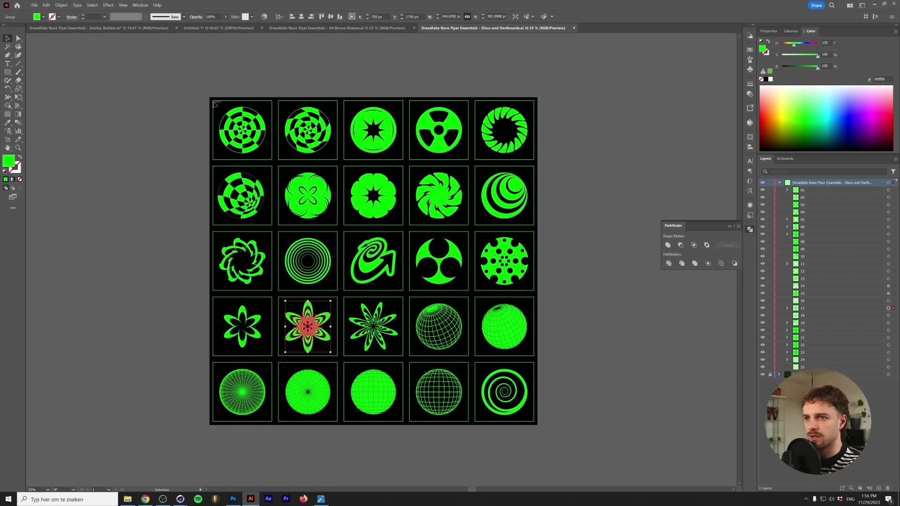
{"action": "left_click", "coordinate": [388, 192]}
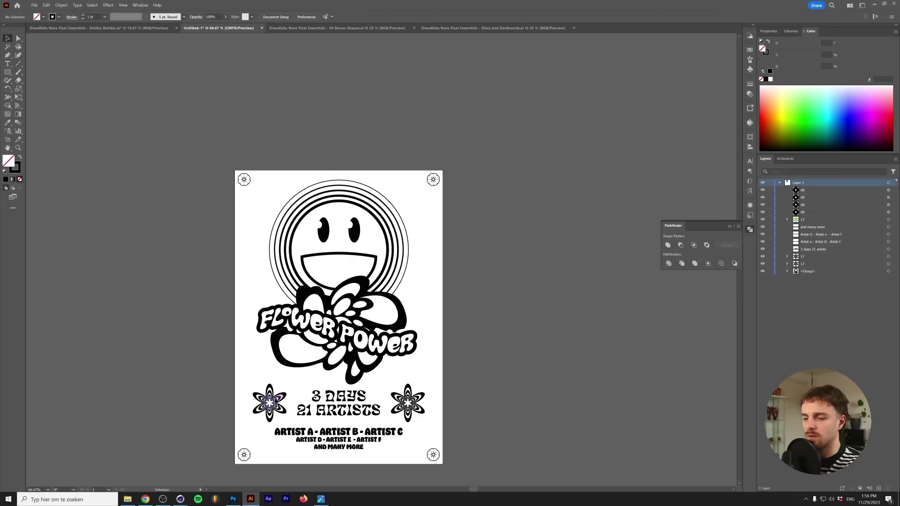
{"action": "key", "text": "a"}
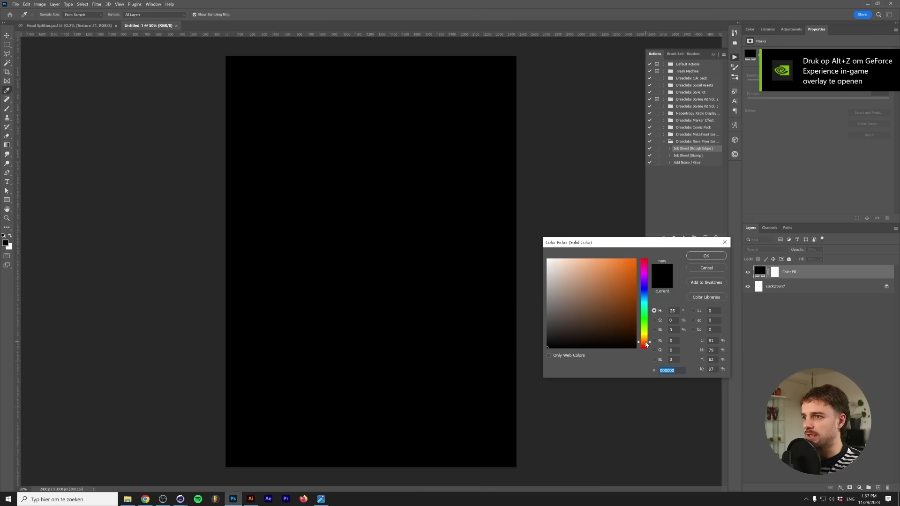
Set the background Solid Color fill layer to red-orange #ff4200.
{"action": "left_click_drag", "start_coordinate": [646, 342], "coordinate": [699, 200]}
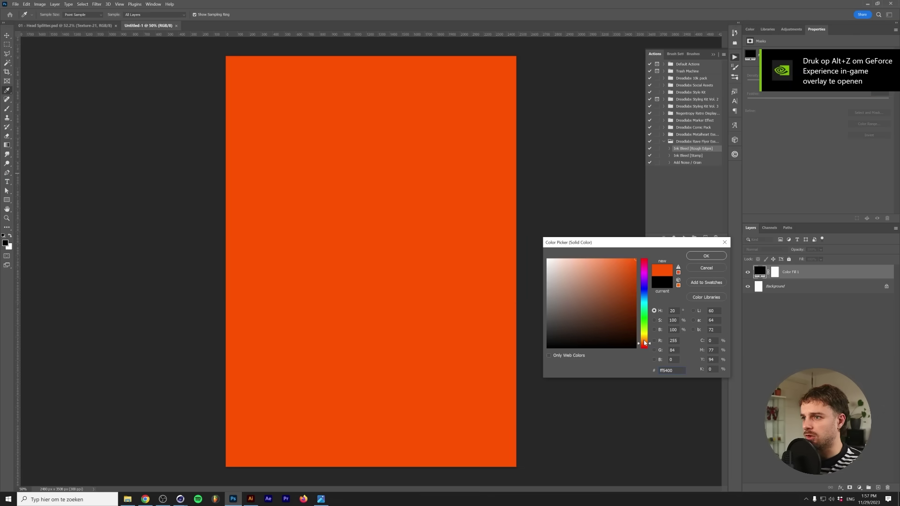
{"action": "left_click_drag", "start_coordinate": [645, 343], "coordinate": [645, 347]}
{"action": "left_click", "coordinate": [707, 256]}
Place the Flower Power artwork embedded and choose the Ink Bleed [Stamp] action.
{"action": "left_click", "coordinate": [128, 500]}
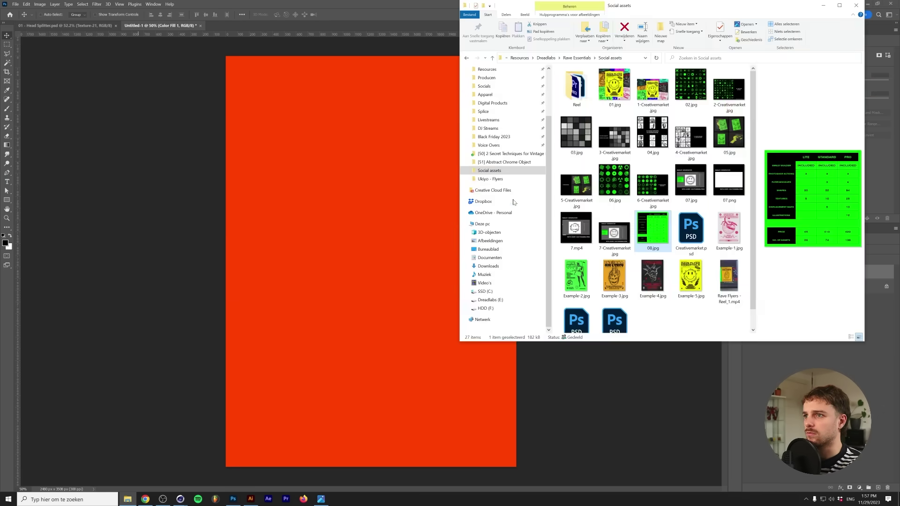
{"action": "left_click", "coordinate": [490, 300]}
{"action": "double_click", "coordinate": [601, 116]}
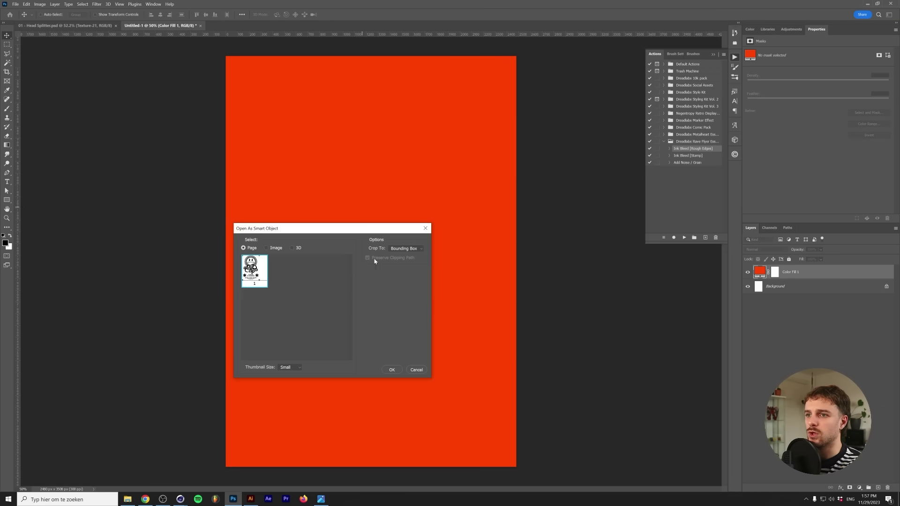
{"action": "left_click", "coordinate": [406, 249]}
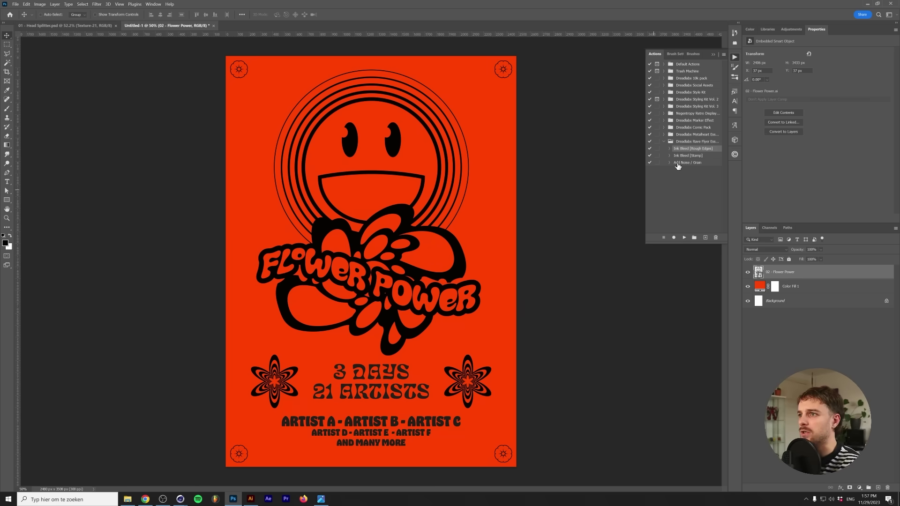
{"action": "left_click", "coordinate": [685, 155]}
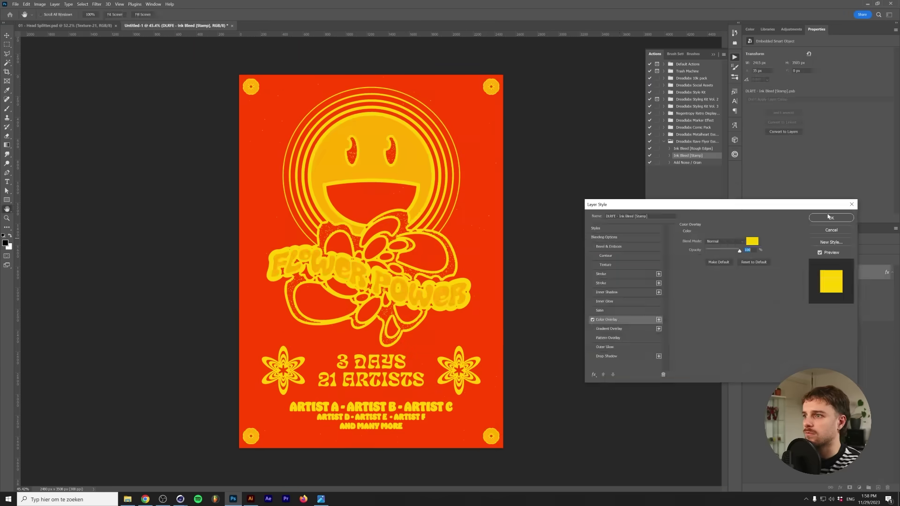
Confirm the Layer Style dialog so the Ink Bleed [Stamp] action finishes with Color Fill 2.
{"action": "left_click", "coordinate": [830, 217]}
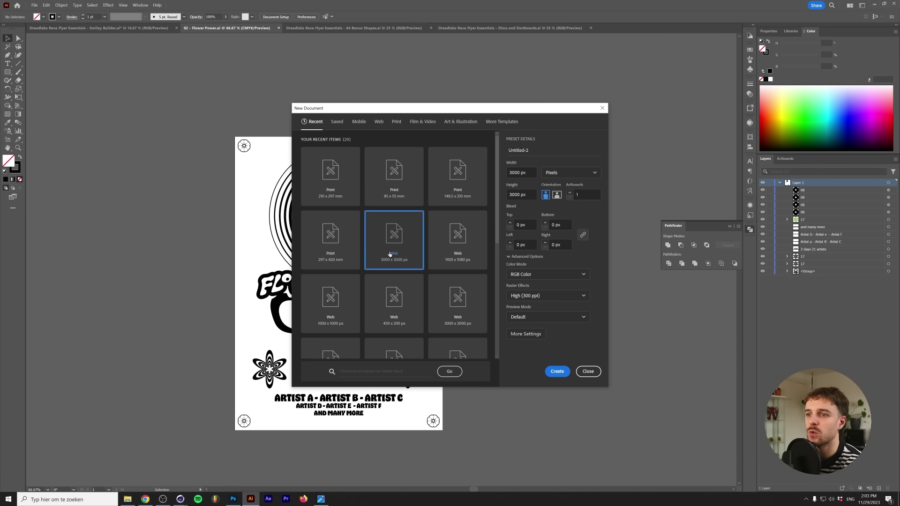
Create a new preset document, drag in 01 - Eye Monster.png, image-trace it and deselect.
{"action": "double_click", "coordinate": [390, 254]}
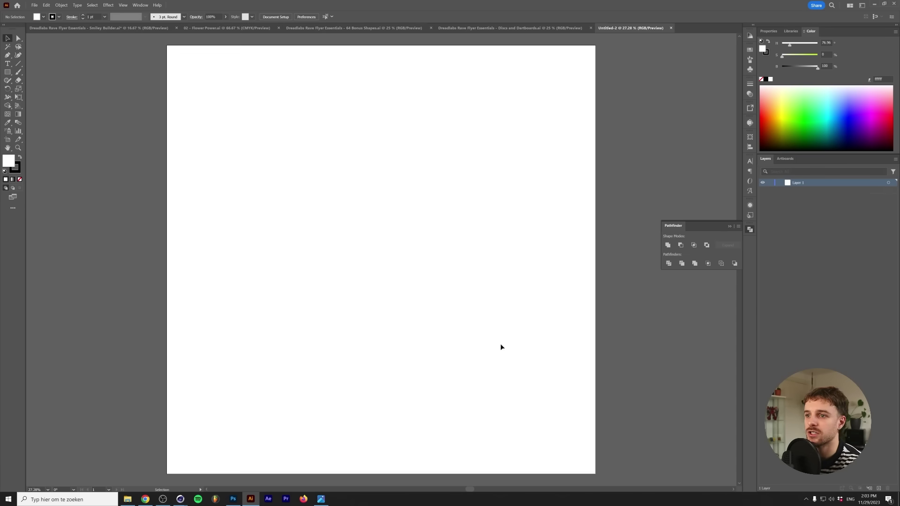
{"action": "scroll", "coordinate": [469, 343], "scroll_direction": "down", "scroll_amount": 1}
{"action": "left_click", "coordinate": [127, 499]}
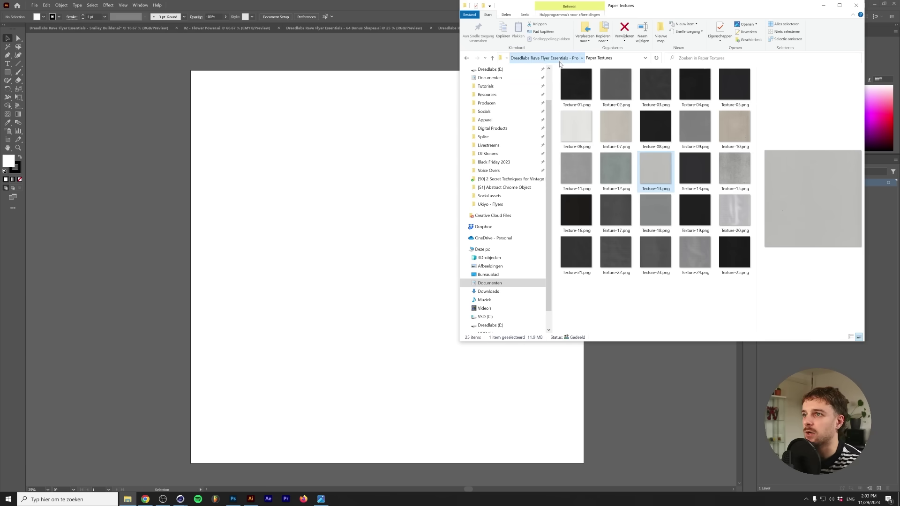
{"action": "left_click", "coordinate": [544, 57]}
{"action": "double_click", "coordinate": [578, 90]}
{"action": "left_click_drag", "start_coordinate": [577, 90], "coordinate": [348, 245]}
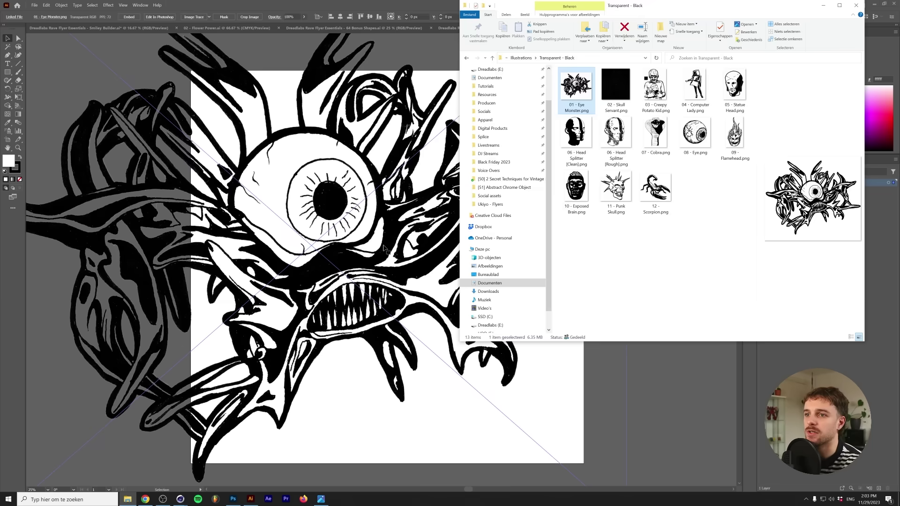
{"action": "left_click", "coordinate": [350, 245]}
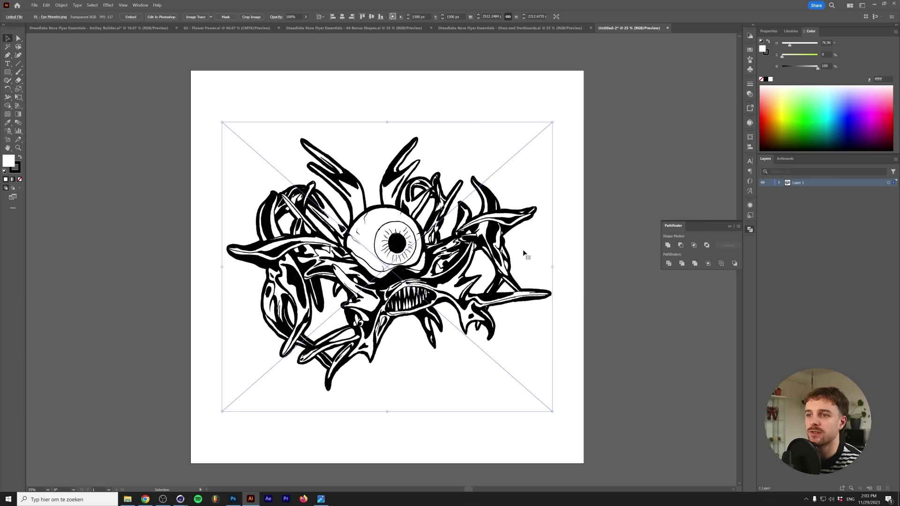
{"action": "left_click", "coordinate": [176, 234]}
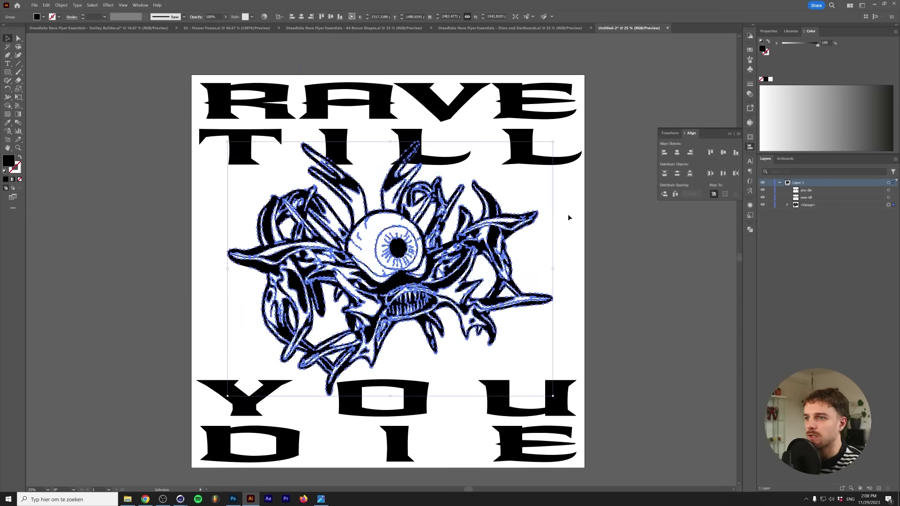
{"action": "left_click", "coordinate": [618, 214]}
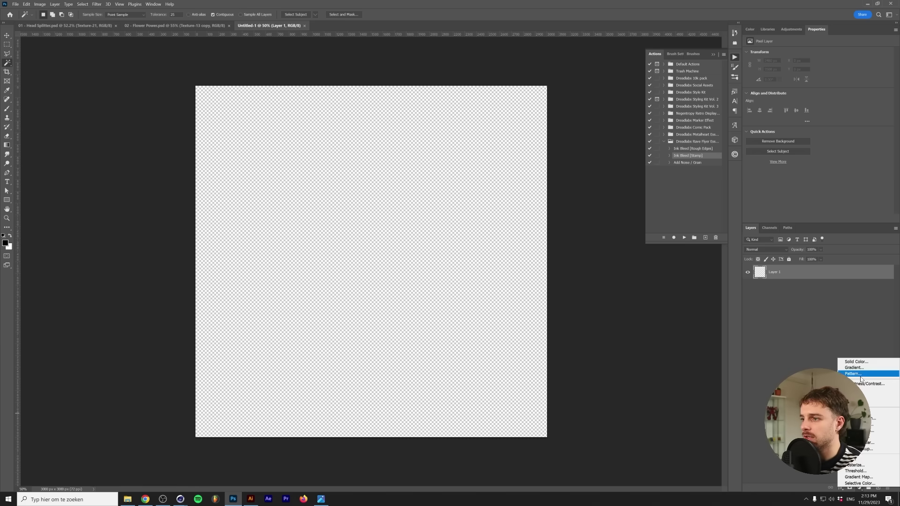
Add a lime Solid Color fill layer and displace the artwork using Map 6.
{"action": "left_click", "coordinate": [856, 362]}
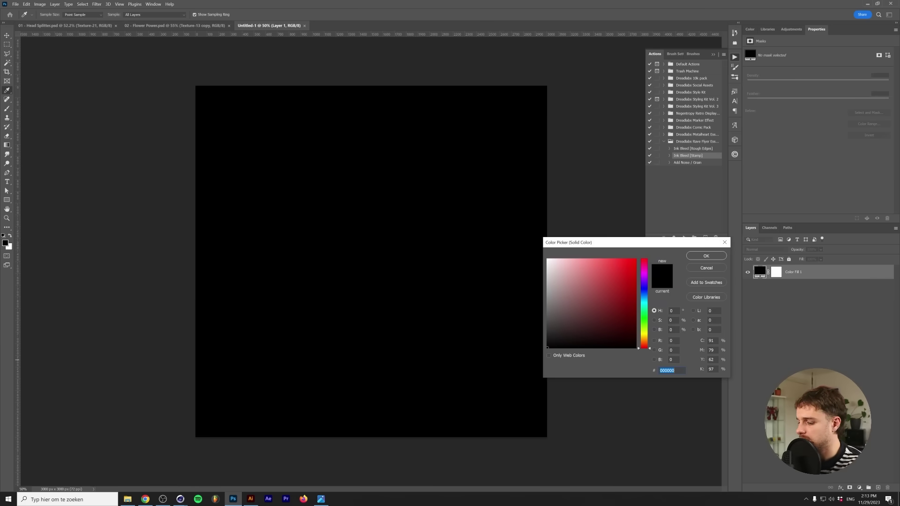
{"action": "left_click_drag", "start_coordinate": [645, 328], "coordinate": [628, 267]}
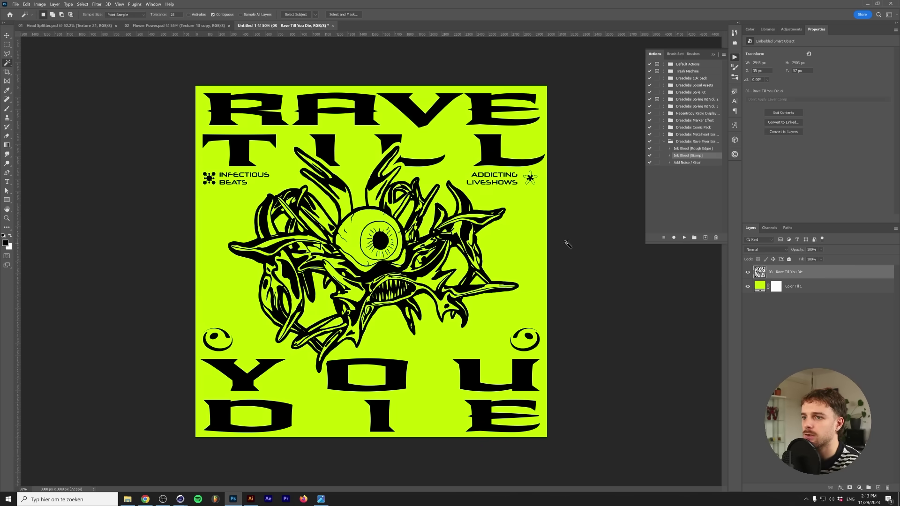
{"action": "key", "text": "ctrl+alt+f"}
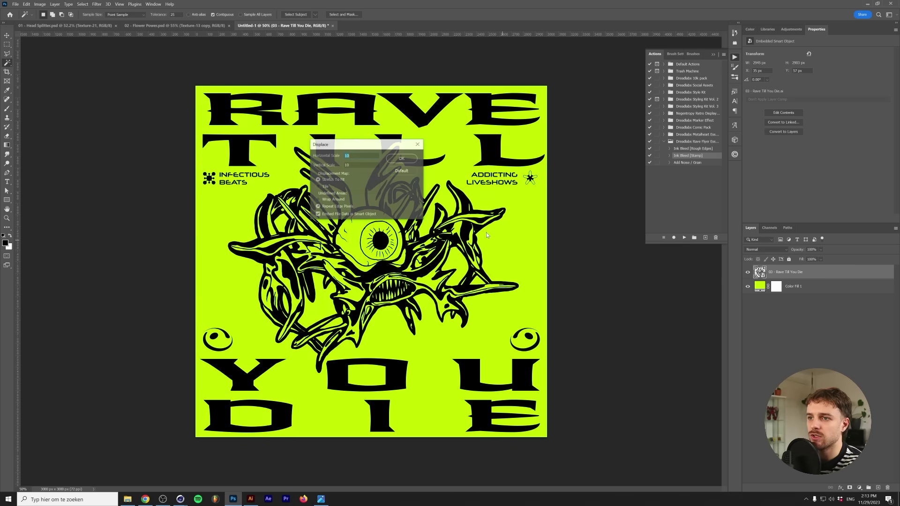
{"action": "left_click", "coordinate": [402, 156]}
{"action": "double_click", "coordinate": [207, 176]}
Run the Add Noise / Grain action on the artwork.
{"action": "left_click", "coordinate": [688, 162]}
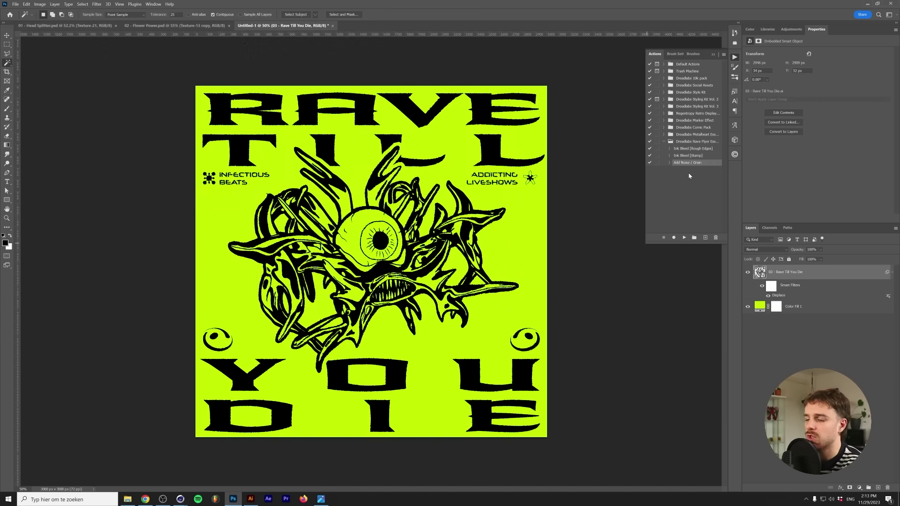
{"action": "left_click", "coordinate": [684, 237]}
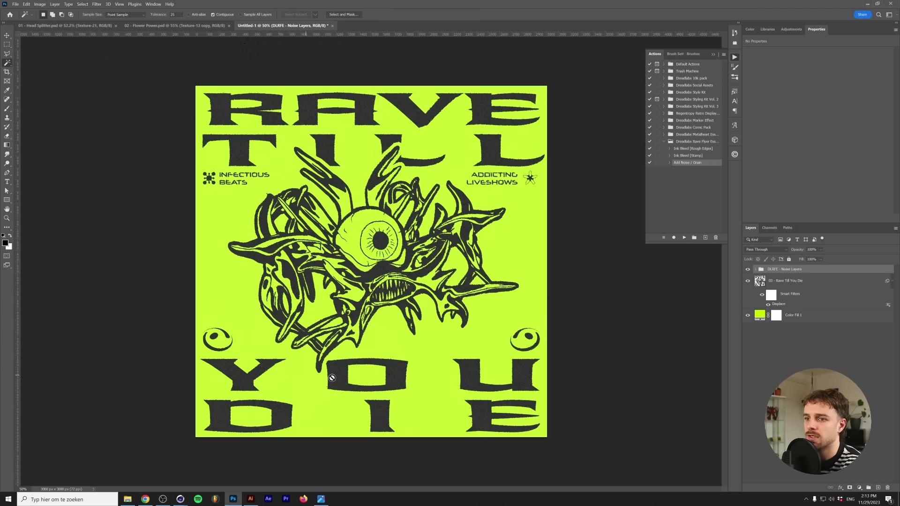
{"action": "scroll", "coordinate": [334, 370], "scroll_direction": "up", "scroll_amount": 12}
{"action": "scroll", "coordinate": [353, 324], "scroll_direction": "down", "scroll_amount": 10}
{"action": "scroll", "coordinate": [356, 302], "scroll_direction": "up", "scroll_amount": 3}
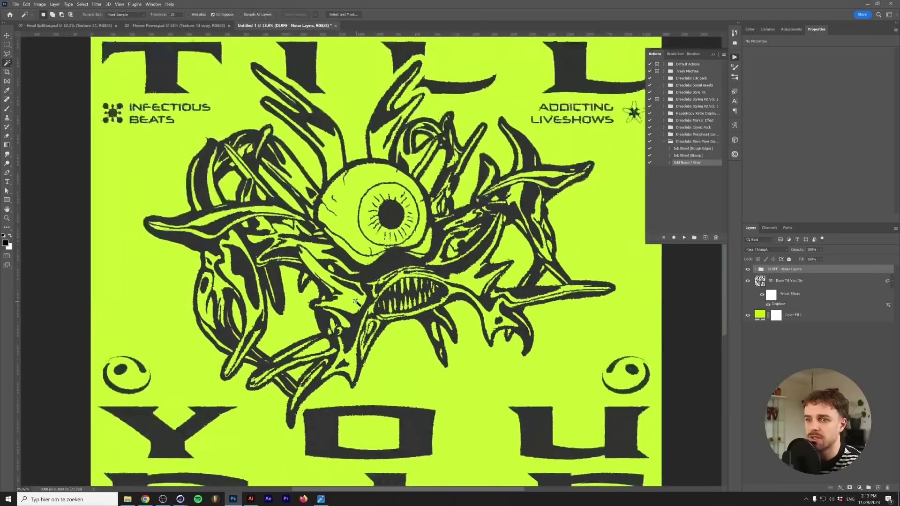
{"action": "scroll", "coordinate": [356, 303], "scroll_direction": "down", "scroll_amount": 3}
Duplicate the Rave Till You Die layer and apply a 6 px Box Blur to the copy.
{"action": "left_click", "coordinate": [786, 297]}
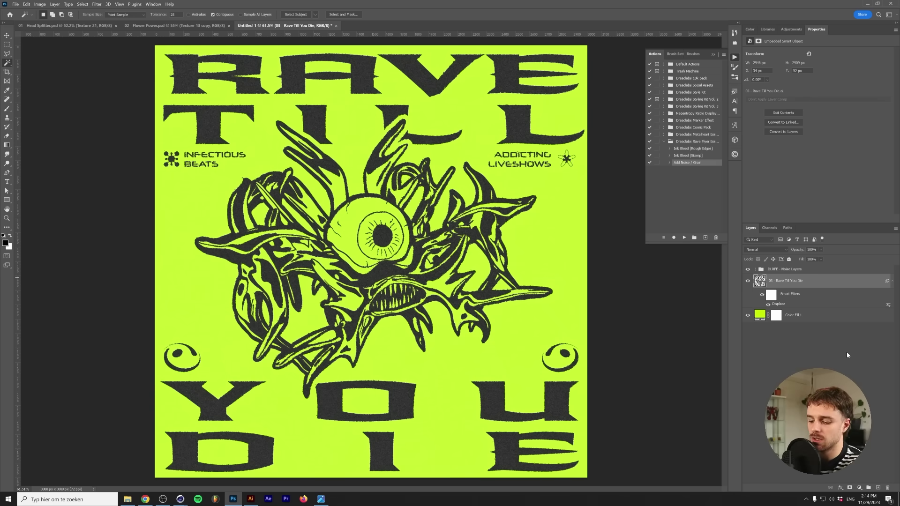
{"action": "key", "text": "ctrl+j"}
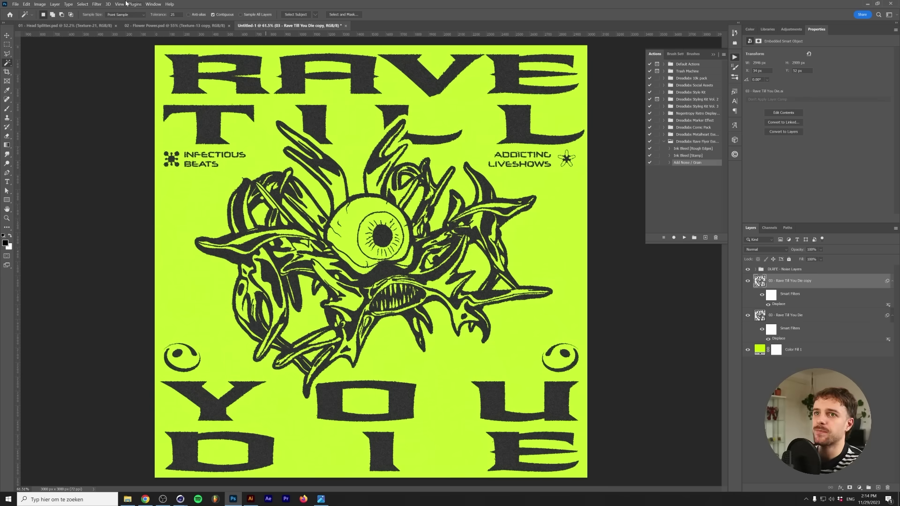
{"action": "left_click", "coordinate": [96, 4]}
{"action": "mouse_move", "coordinate": [114, 87]}
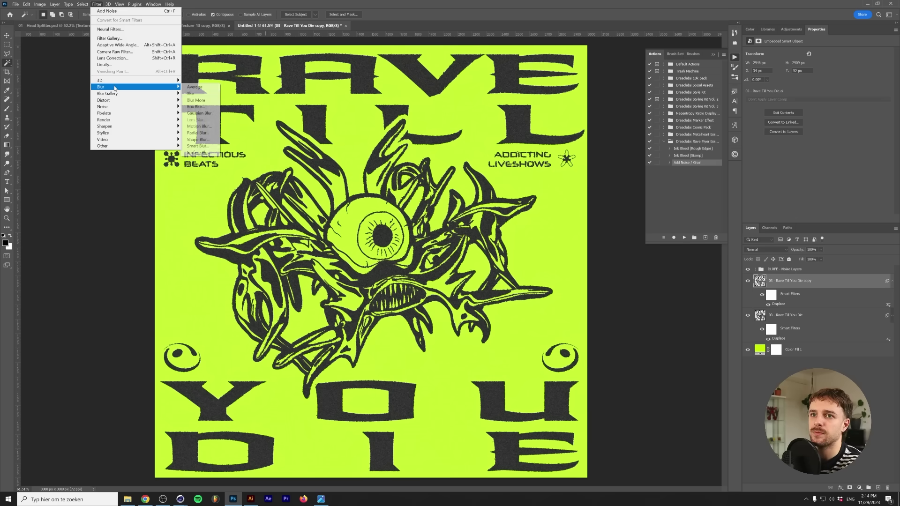
{"action": "left_click", "coordinate": [194, 106]}
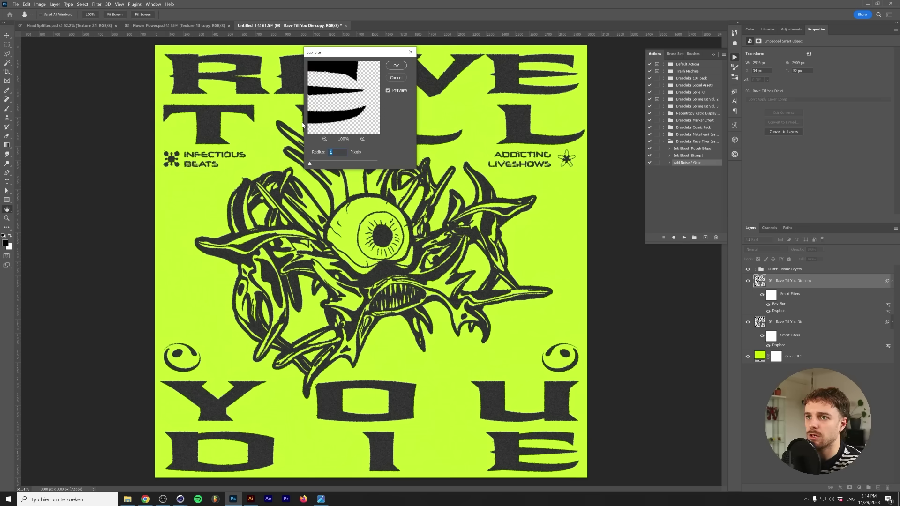
{"action": "double_click", "coordinate": [331, 152]}
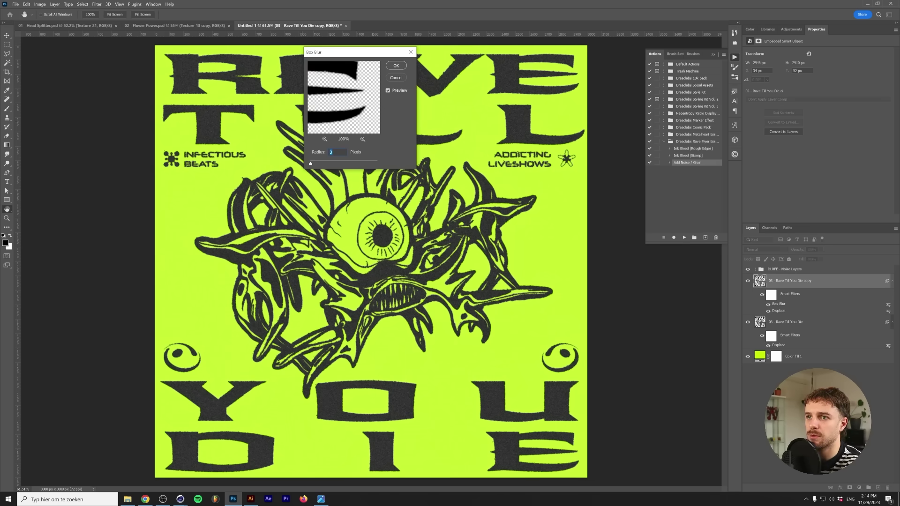
{"action": "type", "text": "6"}
{"action": "key", "text": "Return"}
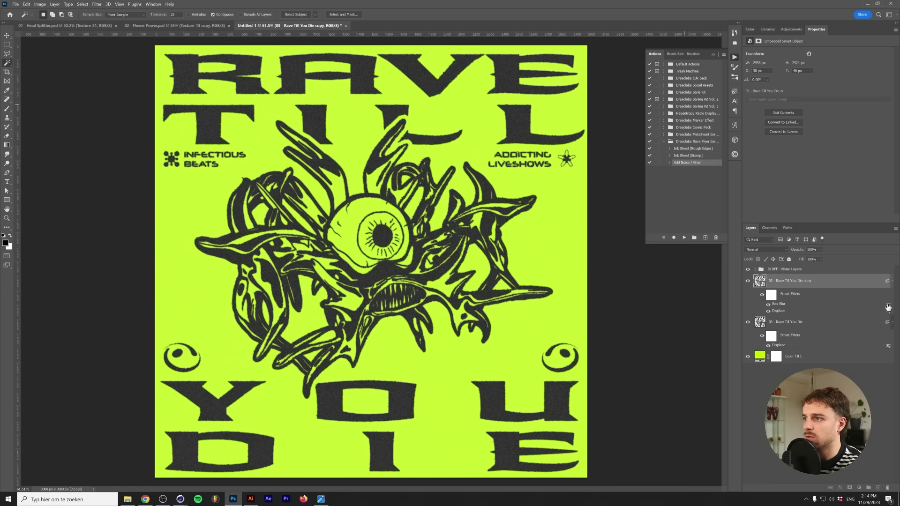
Adjust the Box Blur's blending options and compare with the effect hidden.
{"action": "double_click", "coordinate": [888, 306]}
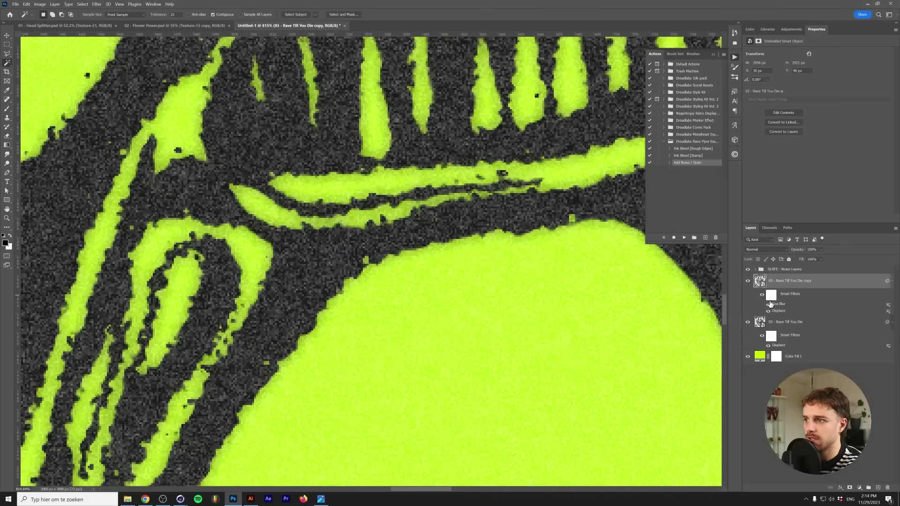
{"action": "left_click", "coordinate": [769, 305]}
{"action": "scroll", "coordinate": [516, 315], "scroll_direction": "down", "scroll_amount": 15}
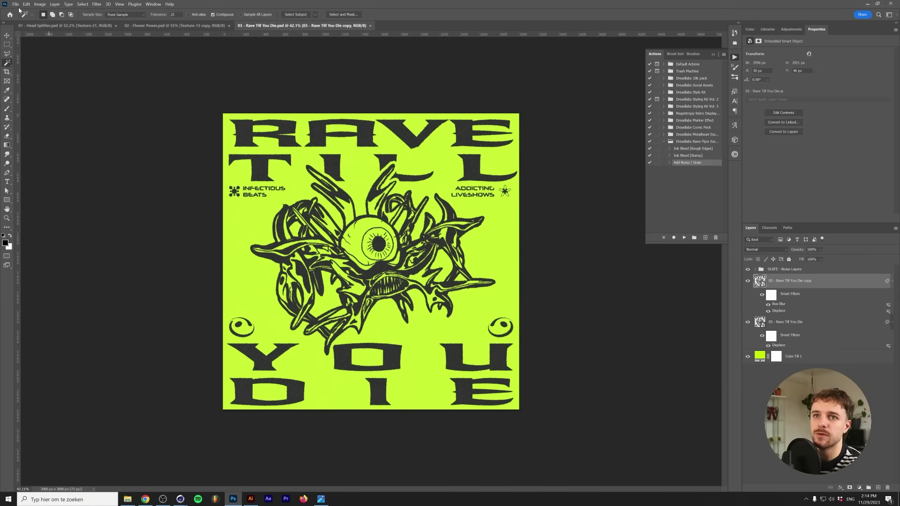
{"action": "left_click", "coordinate": [16, 4]}
Create a new A4 document and place the 08 - Eye illustration.
{"action": "left_click", "coordinate": [21, 11]}
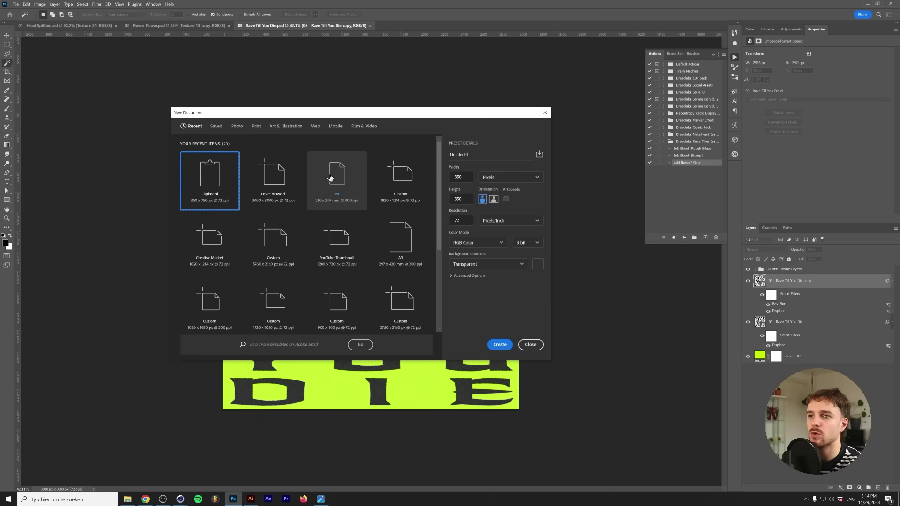
{"action": "double_click", "coordinate": [330, 178]}
{"action": "left_click", "coordinate": [129, 498]}
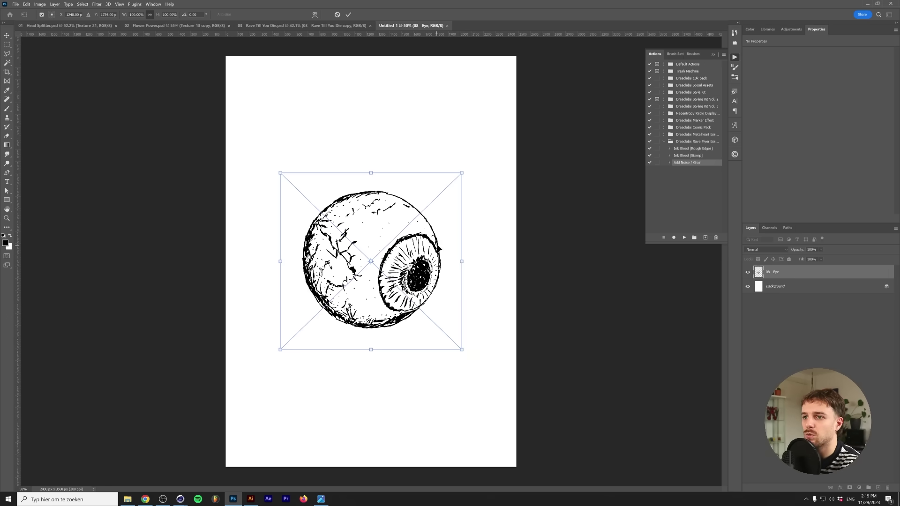
{"action": "key", "text": "Return"}
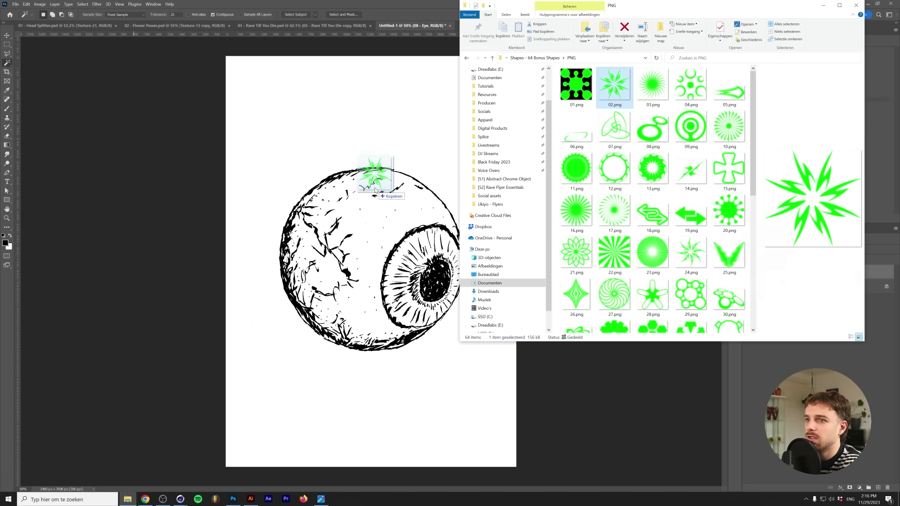
Place the green starburst over the eye, enlarge it past the page, and group it.
{"action": "left_click_drag", "start_coordinate": [372, 177], "coordinate": [470, 232]}
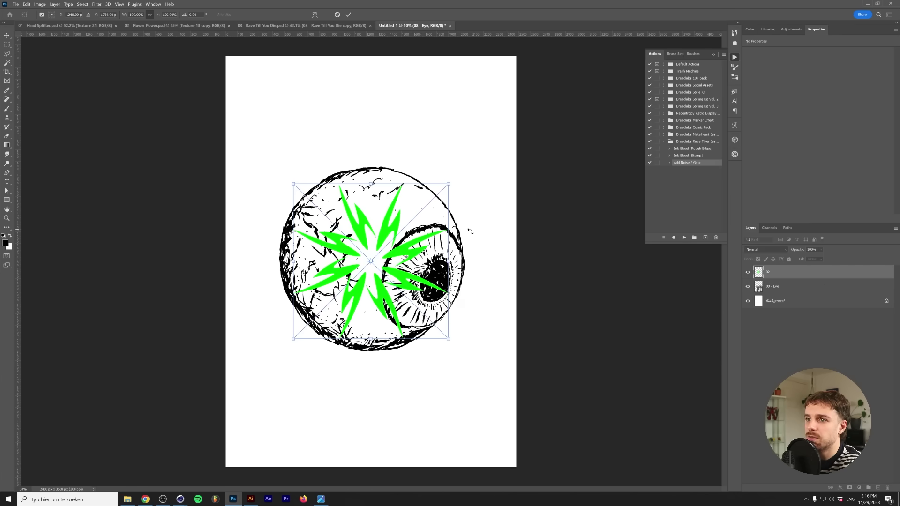
{"action": "left_click_drag", "start_coordinate": [450, 261], "coordinate": [596, 223]}
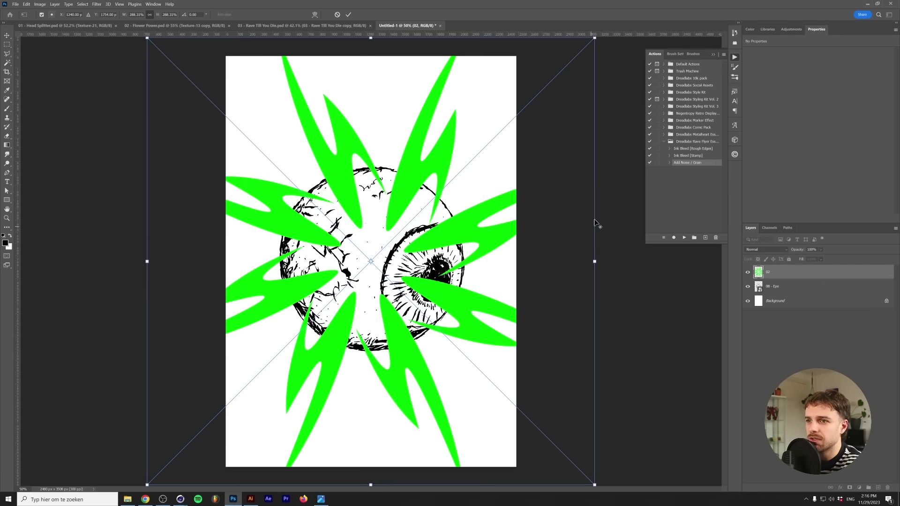
{"action": "key", "text": "Return"}
{"action": "key", "text": "ctrl+bracketleft"}
{"action": "key", "text": "ctrl+g"}
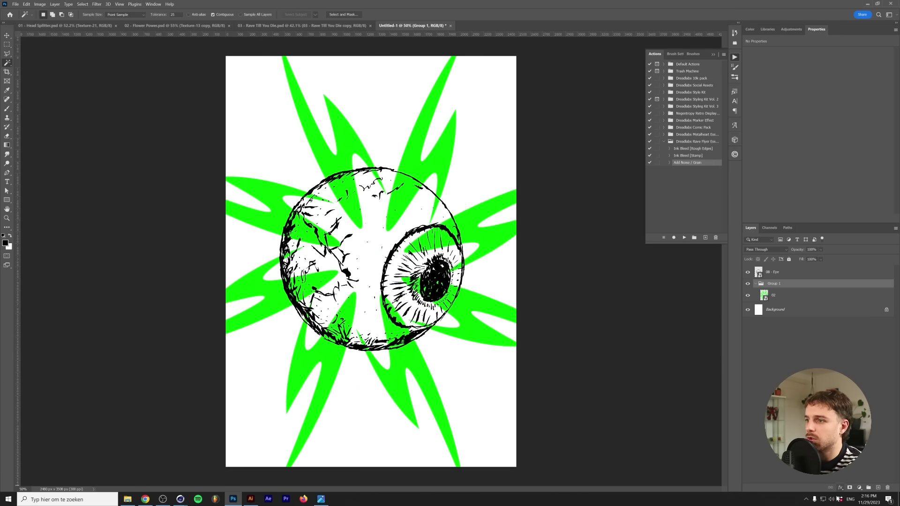
Give the starburst a black Color Overlay and set its Fill to 0%.
{"action": "left_click", "coordinate": [840, 488]}
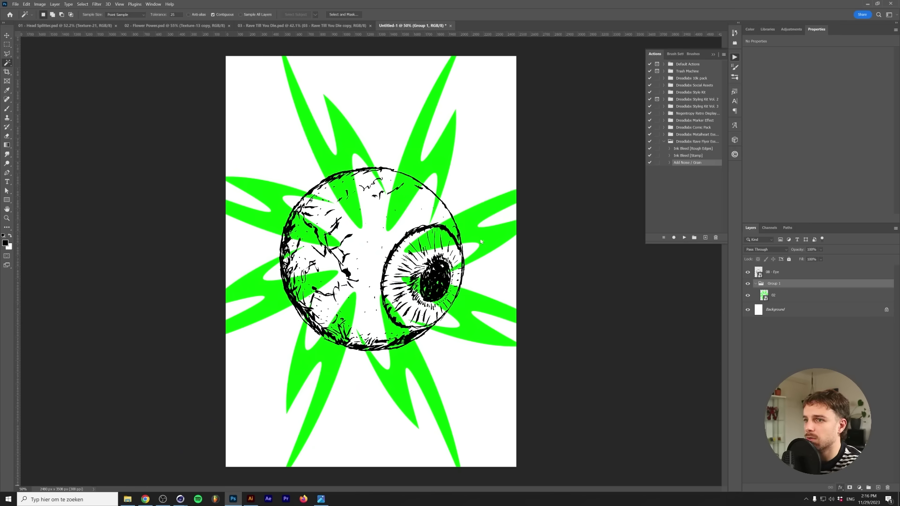
{"action": "left_click", "coordinate": [755, 243]}
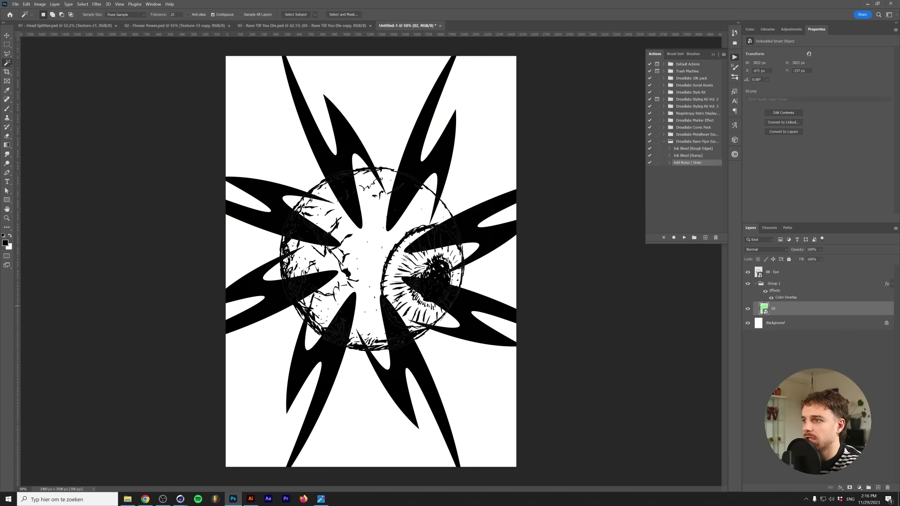
{"action": "left_click", "coordinate": [840, 488]}
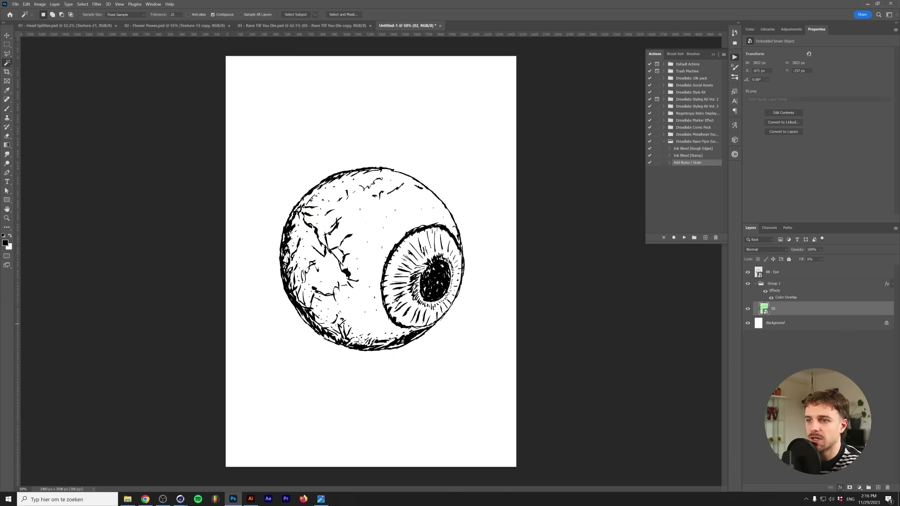
Confirm the starburst's inside stroke and draw an elliptical selection around the eyeball.
{"action": "left_click", "coordinate": [716, 248]}
{"action": "left_click", "coordinate": [717, 256]}
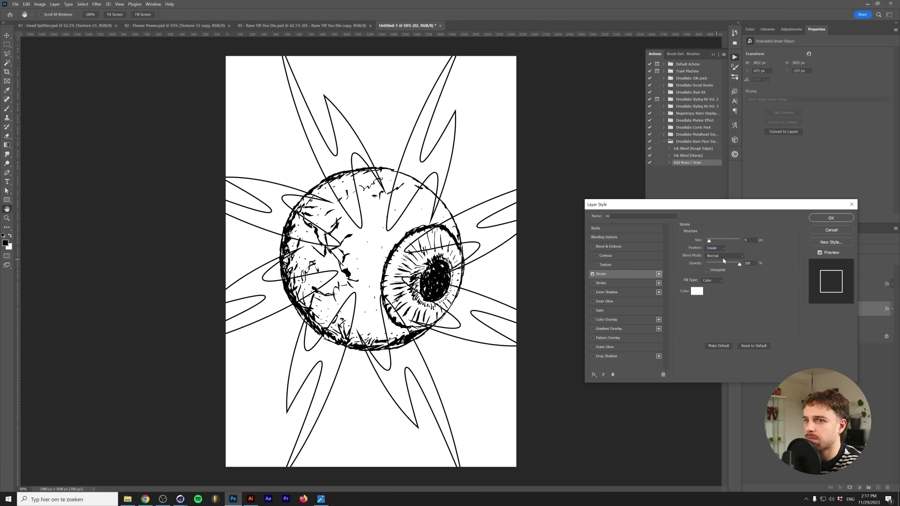
{"action": "left_click", "coordinate": [832, 218]}
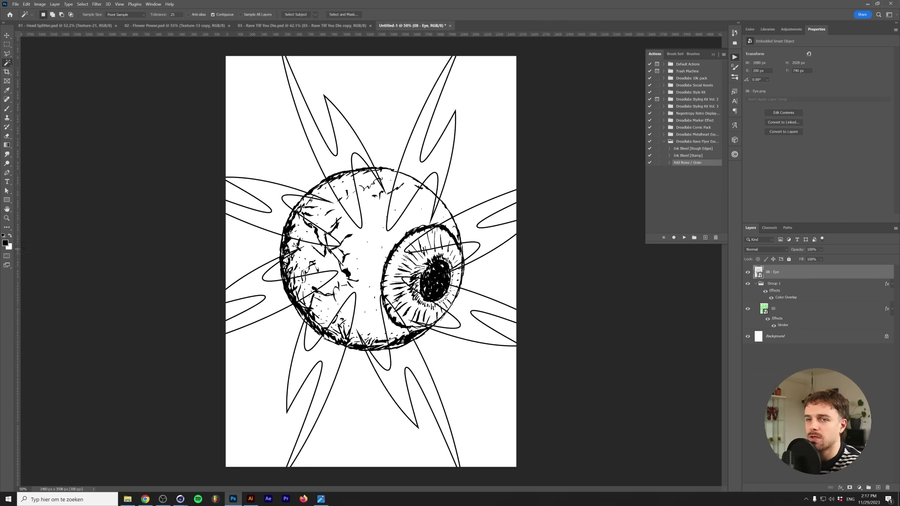
{"action": "left_click", "coordinate": [6, 45]}
{"action": "right_click", "coordinate": [7, 48]}
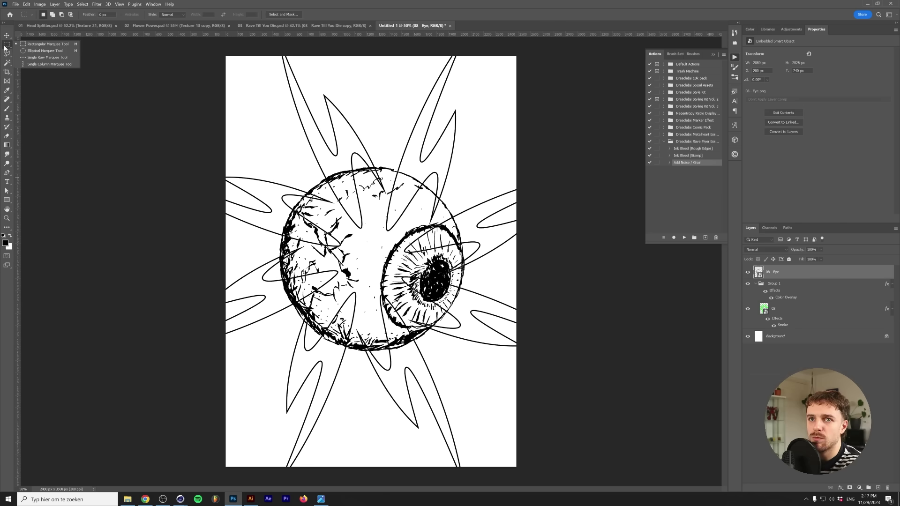
{"action": "left_click", "coordinate": [37, 52]}
{"action": "left_click_drag", "start_coordinate": [288, 158], "coordinate": [294, 172]}
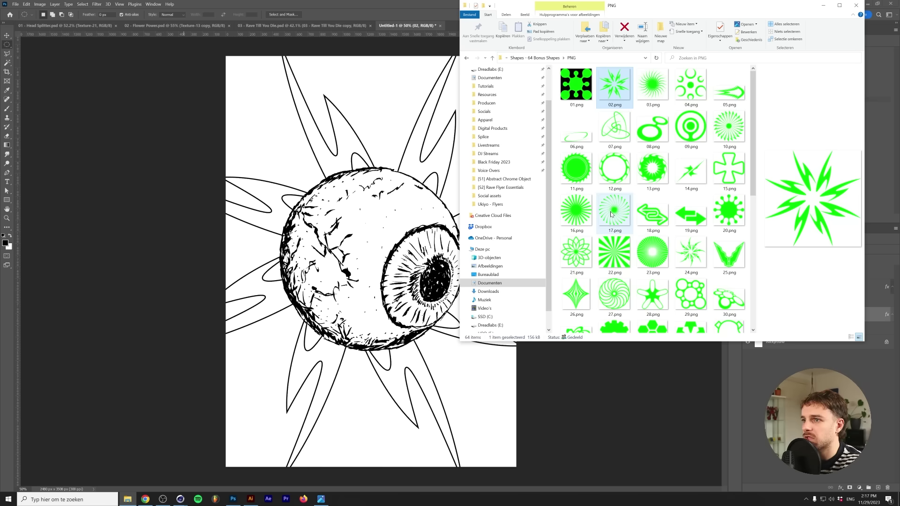
Place and enlarge the swirling rays and Discs & Dartboards concentric rings around the eyeball.
{"action": "left_click_drag", "start_coordinate": [611, 214], "coordinate": [282, 284]}
{"action": "left_click_drag", "start_coordinate": [305, 327], "coordinate": [136, 487]}
{"action": "key", "text": "Return"}
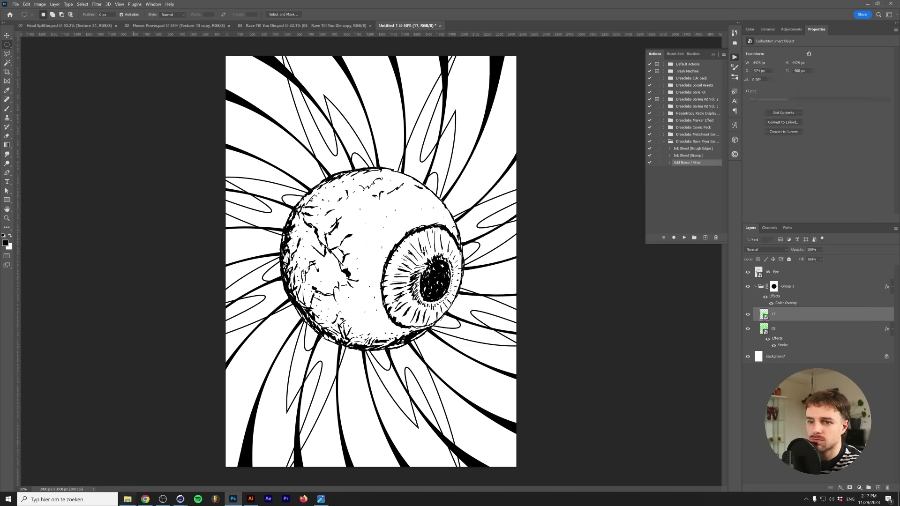
{"action": "left_click", "coordinate": [128, 499]}
{"action": "left_click", "coordinate": [535, 58]}
{"action": "left_click", "coordinate": [535, 58]}
{"action": "double_click", "coordinate": [605, 95]}
{"action": "double_click", "coordinate": [605, 81]}
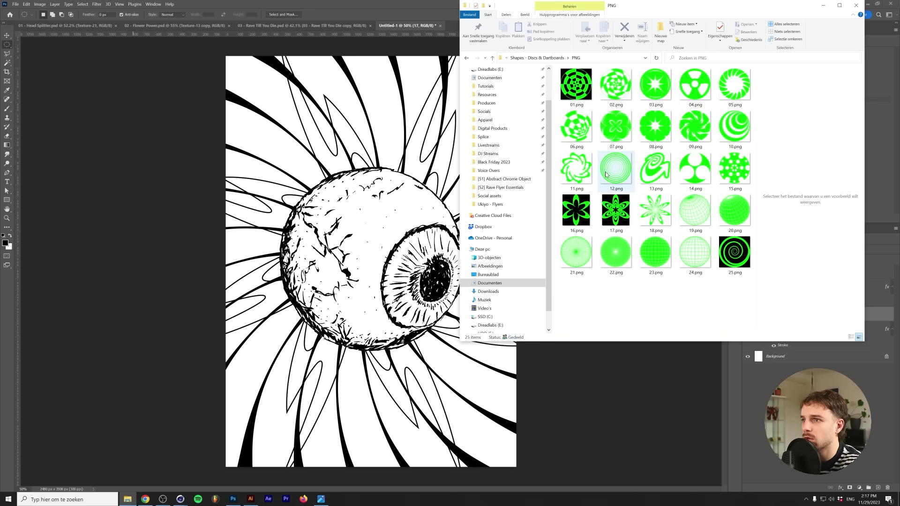
{"action": "left_click_drag", "start_coordinate": [605, 175], "coordinate": [328, 216]}
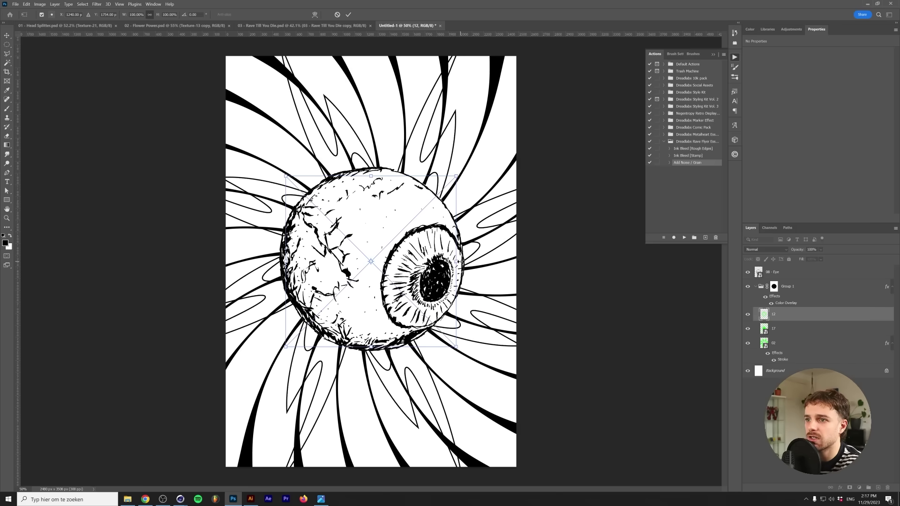
{"action": "left_click_drag", "start_coordinate": [460, 262], "coordinate": [685, 250]}
{"action": "left_click", "coordinate": [684, 238]}
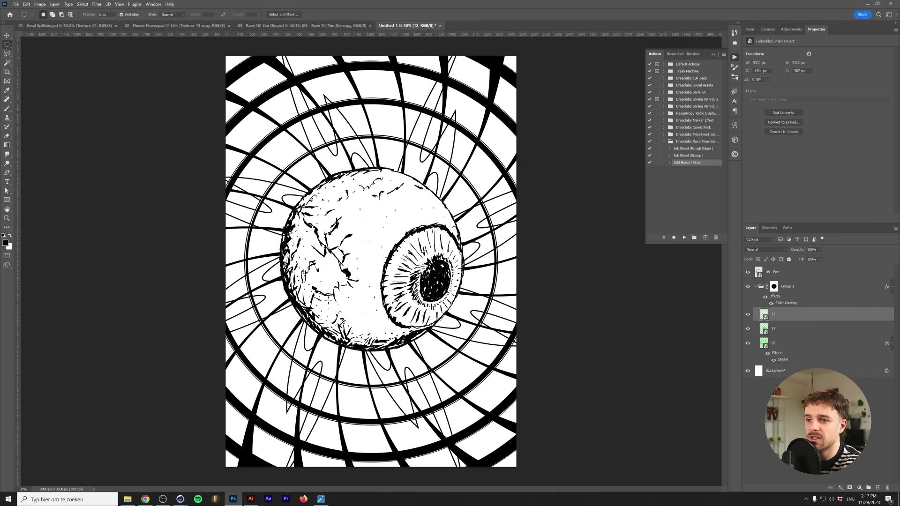
{"action": "left_click", "coordinate": [859, 488]}
Add a purple Solid Color fill layer and level and resize the halftone title backdrop.
{"action": "left_click", "coordinate": [857, 362]}
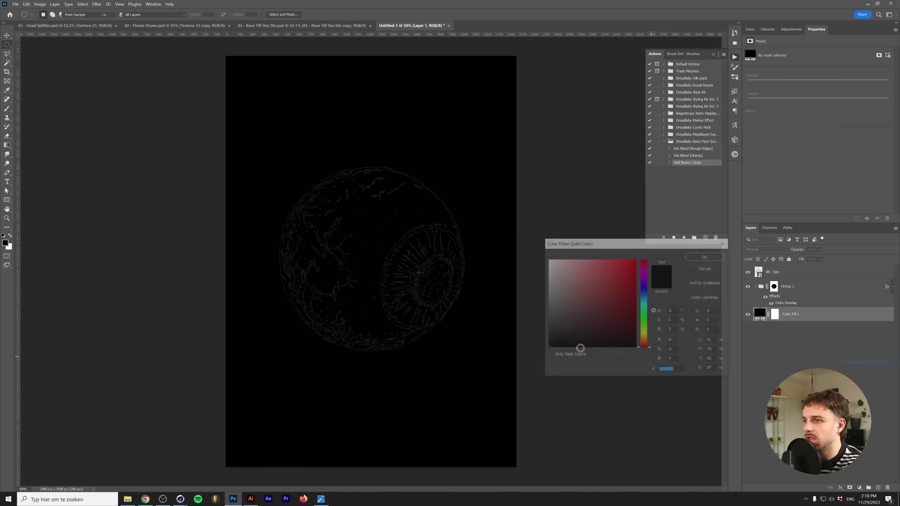
{"action": "left_click_drag", "start_coordinate": [644, 277], "coordinate": [645, 276]}
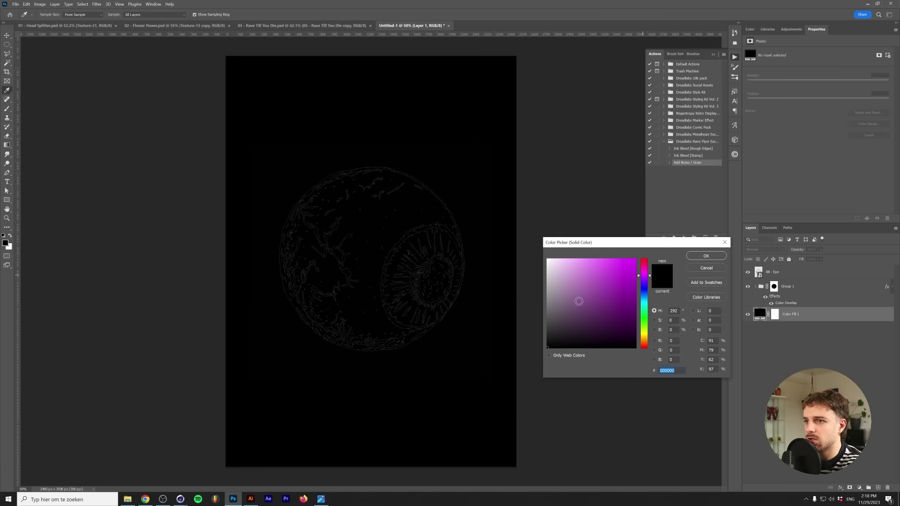
{"action": "left_click_drag", "start_coordinate": [579, 302], "coordinate": [638, 264]}
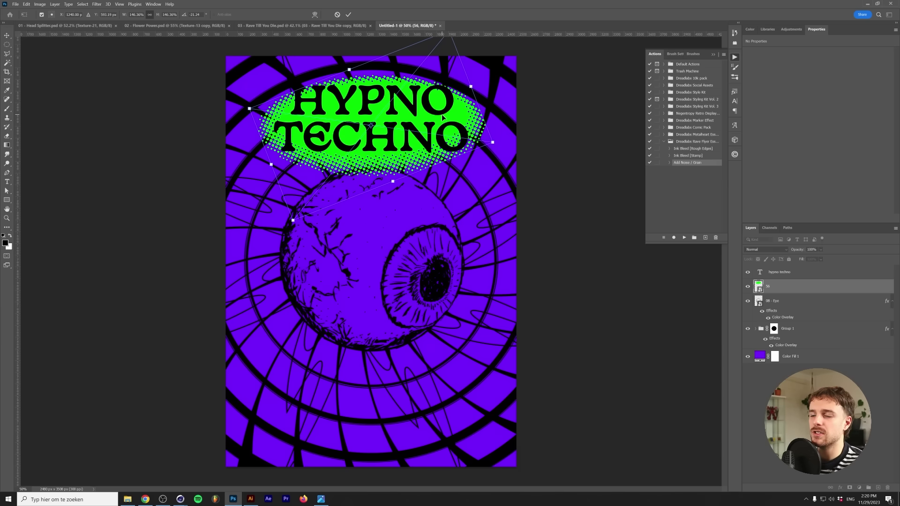
{"action": "left_click_drag", "start_coordinate": [469, 88], "coordinate": [474, 106]}
{"action": "key", "text": "Return"}
{"action": "key", "text": "u"}
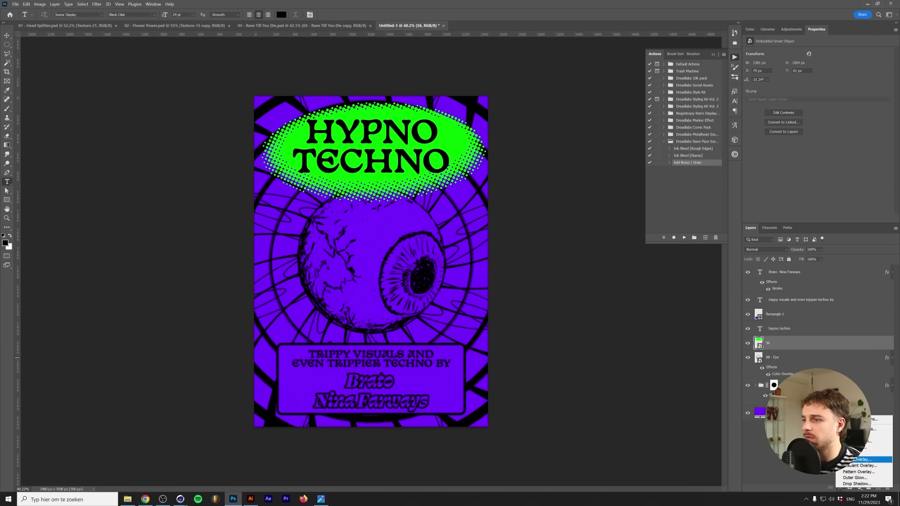
Give the title ellipse a Color Overlay of the poster's sampled purple and an outside stroke.
{"action": "left_click", "coordinate": [752, 242]}
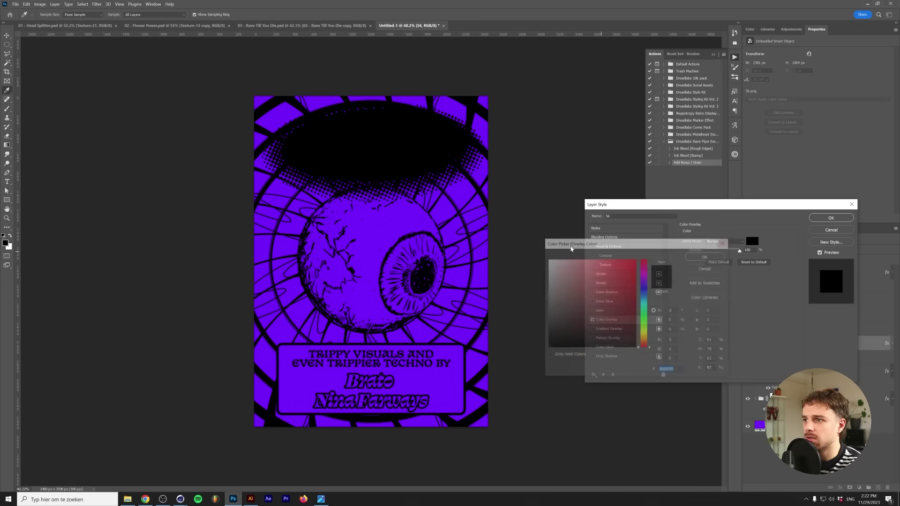
{"action": "left_click", "coordinate": [363, 296]}
{"action": "key", "text": "Return"}
{"action": "left_click", "coordinate": [593, 283]}
{"action": "left_click", "coordinate": [715, 249]}
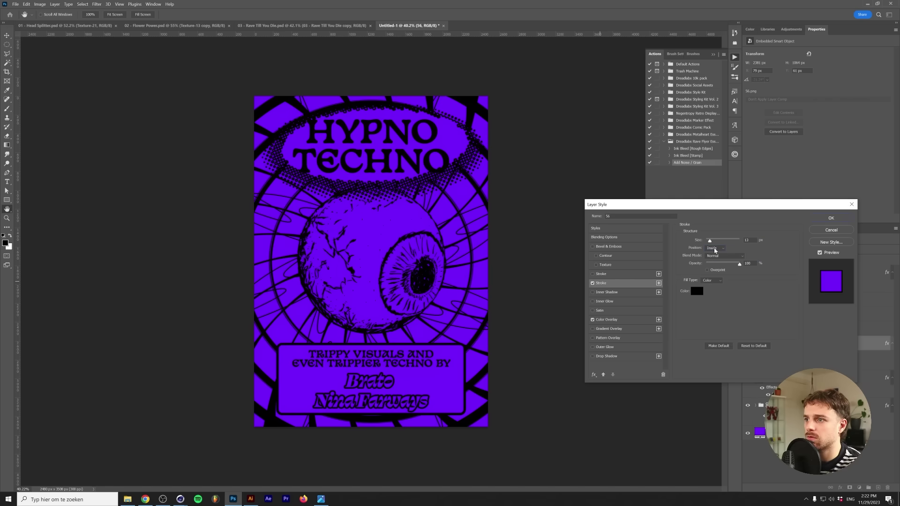
{"action": "left_click", "coordinate": [713, 254]}
{"action": "left_click", "coordinate": [821, 218]}
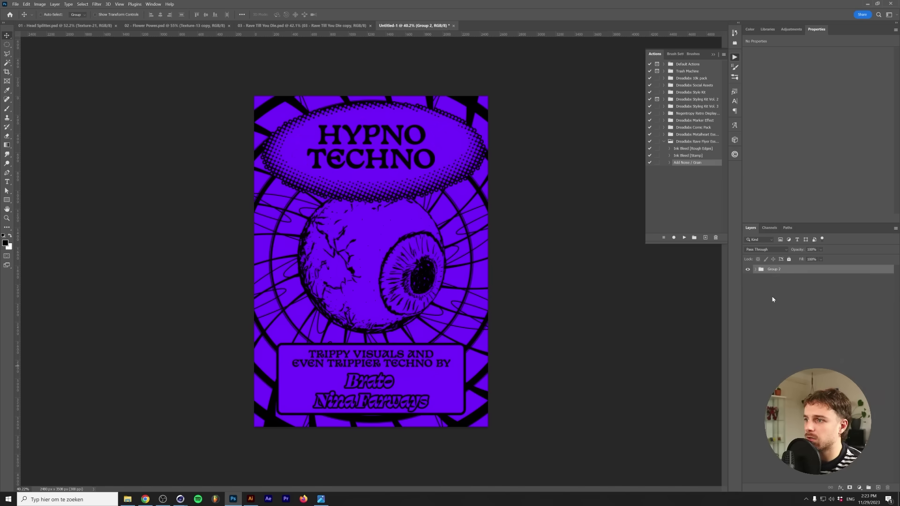
Rename the group to 'Design', convert it to a smart object, and run the Add Noise action.
{"action": "type", "text": "Design"}
{"action": "key", "text": "Return"}
{"action": "right_click", "coordinate": [796, 269]}
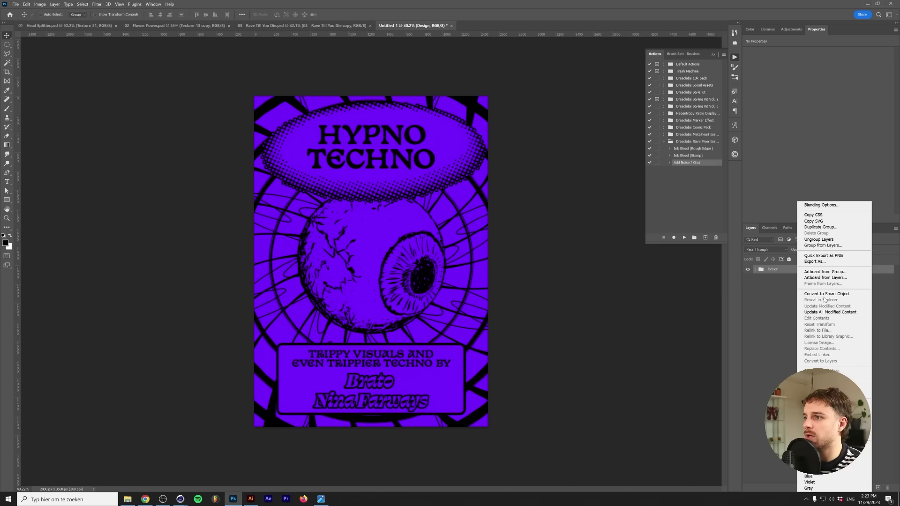
{"action": "left_click", "coordinate": [821, 295]}
{"action": "left_click", "coordinate": [684, 237]}
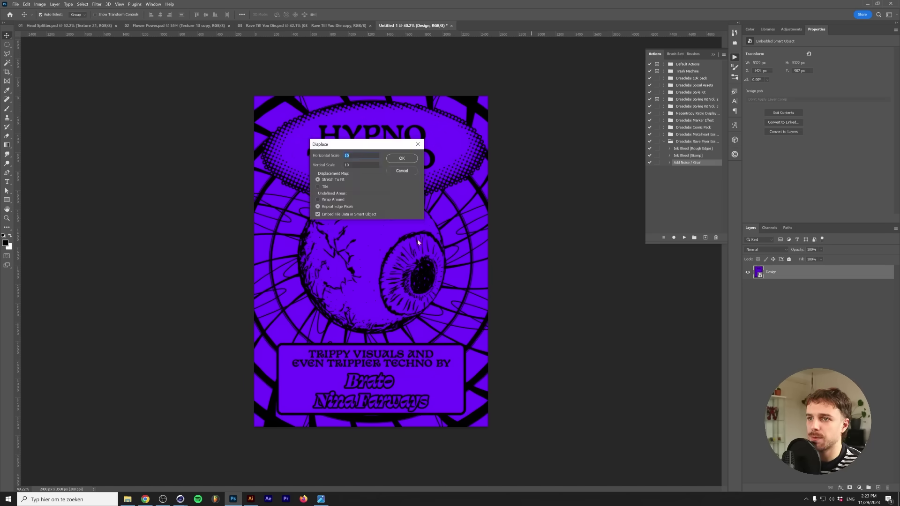
Place the Texture-05 image and enlarge it to cover the poster.
{"action": "left_click", "coordinate": [134, 502]}
{"action": "left_click", "coordinate": [543, 57]}
{"action": "left_click_drag", "start_coordinate": [373, 144], "coordinate": [374, 135]}
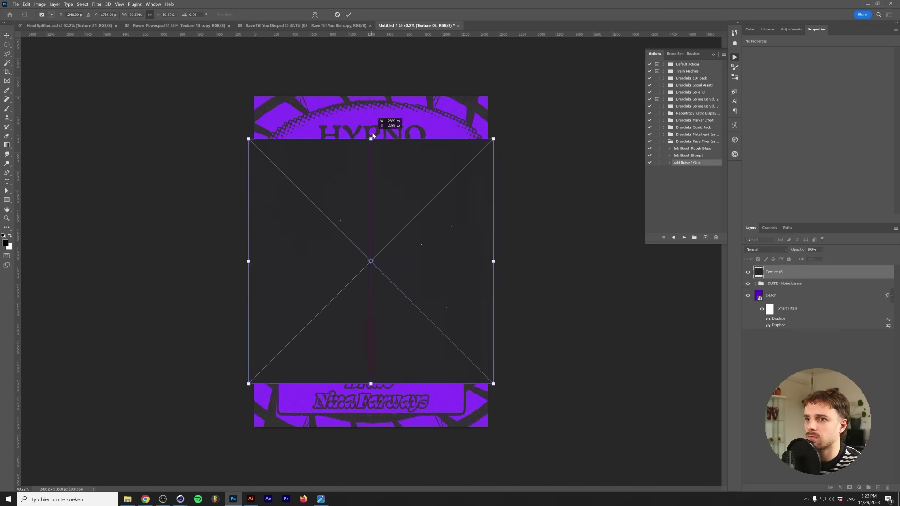